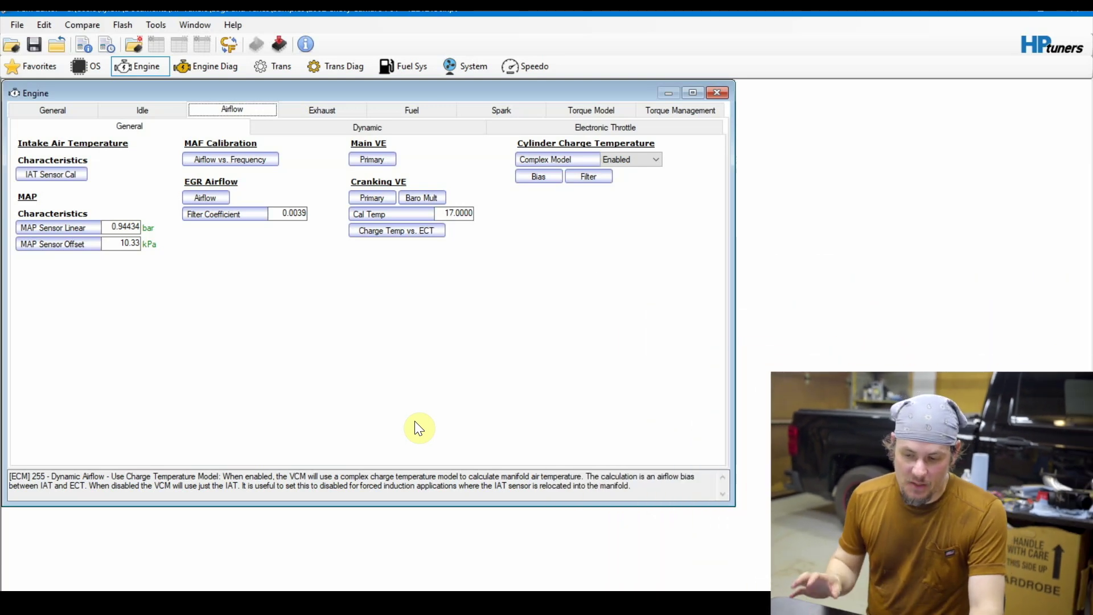
Step: In Engine Diag, change MAF Frequency Fail High from 13,500 to 0 Hz
left_click(222, 65)
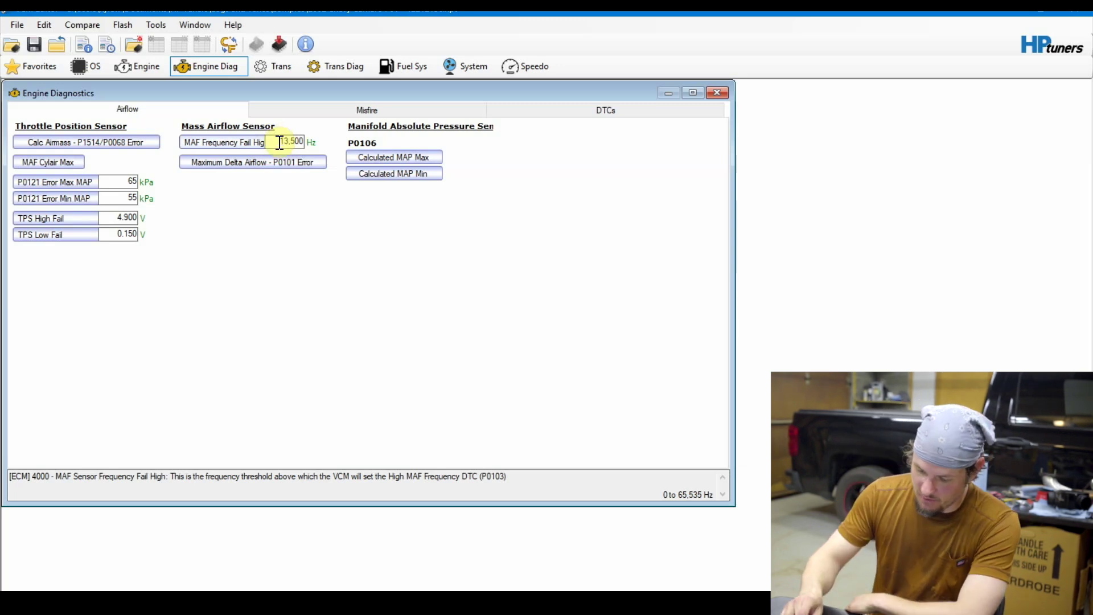
left_click_drag(280, 143, 316, 145)
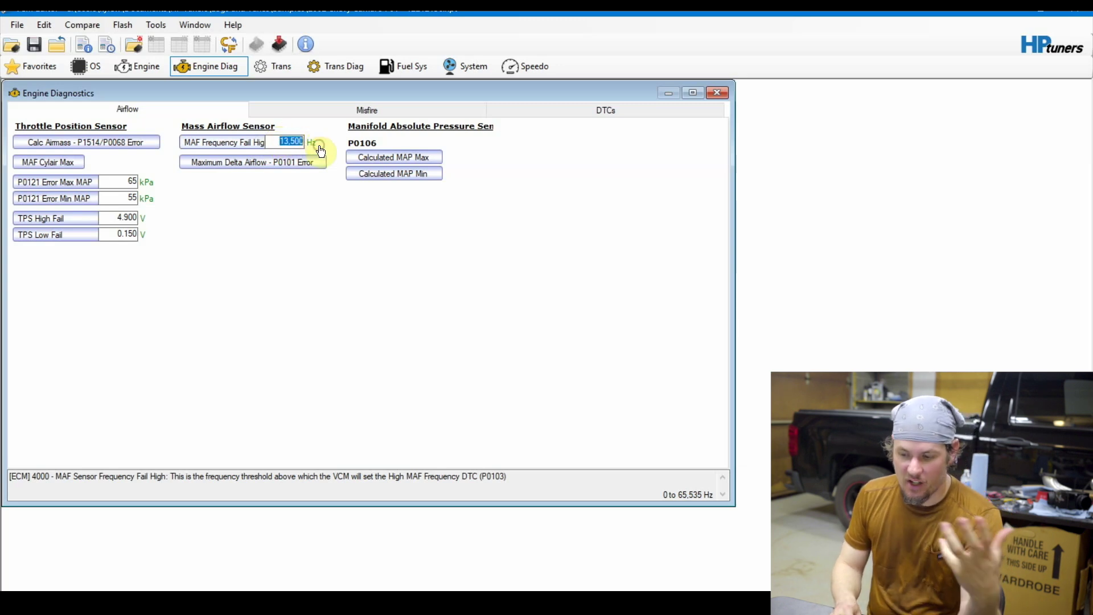
type("0")
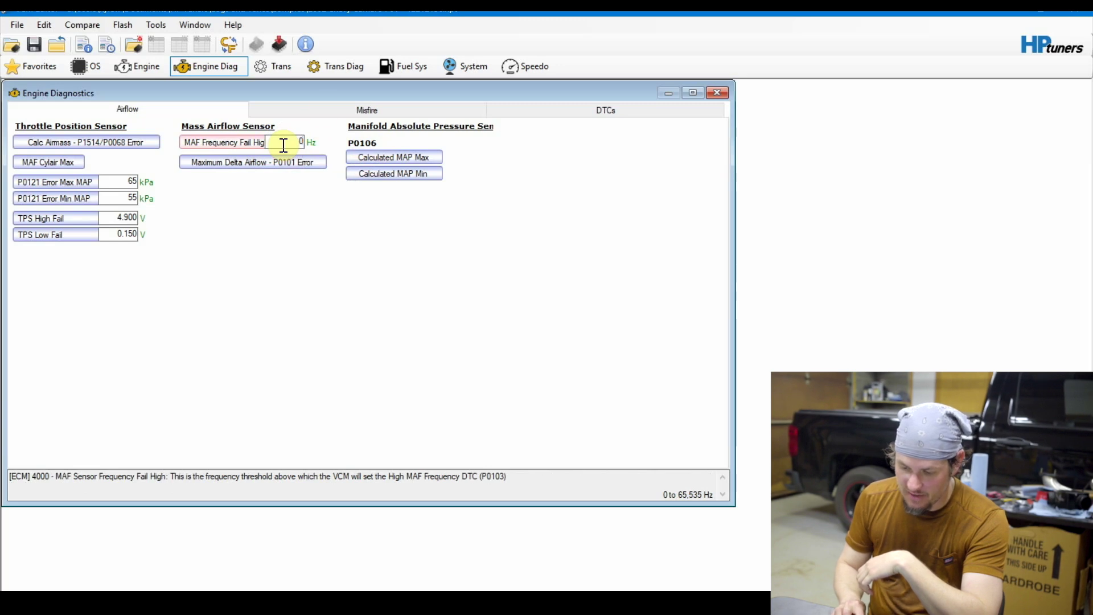
left_click_drag(480, 476, 509, 477)
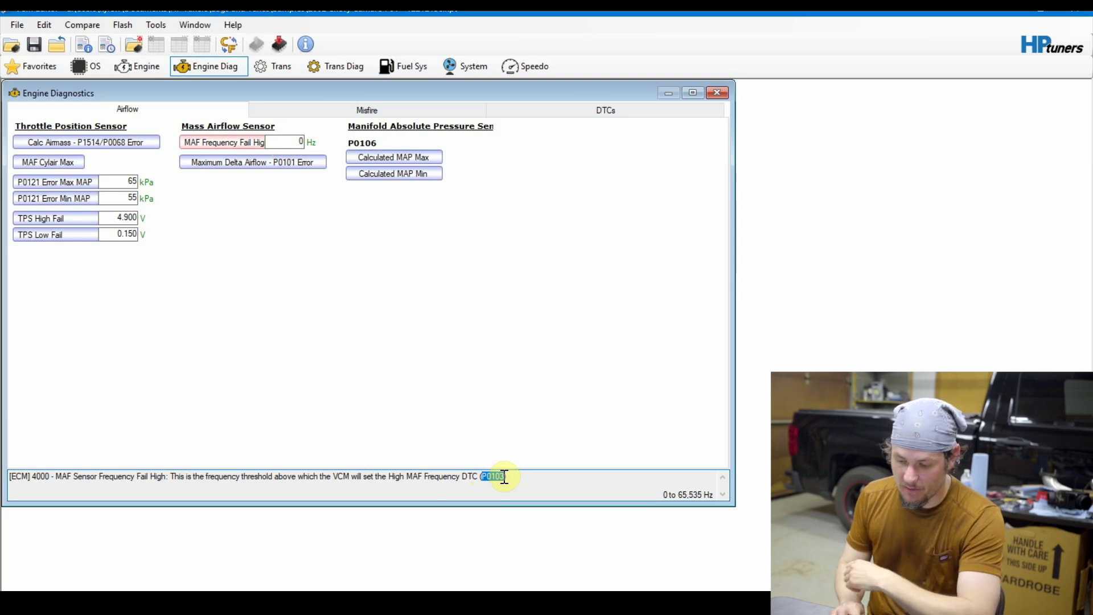
Step: Set P0103's Error Mode to MIL on First Error, then go back to the Airflow settings
left_click(607, 113)
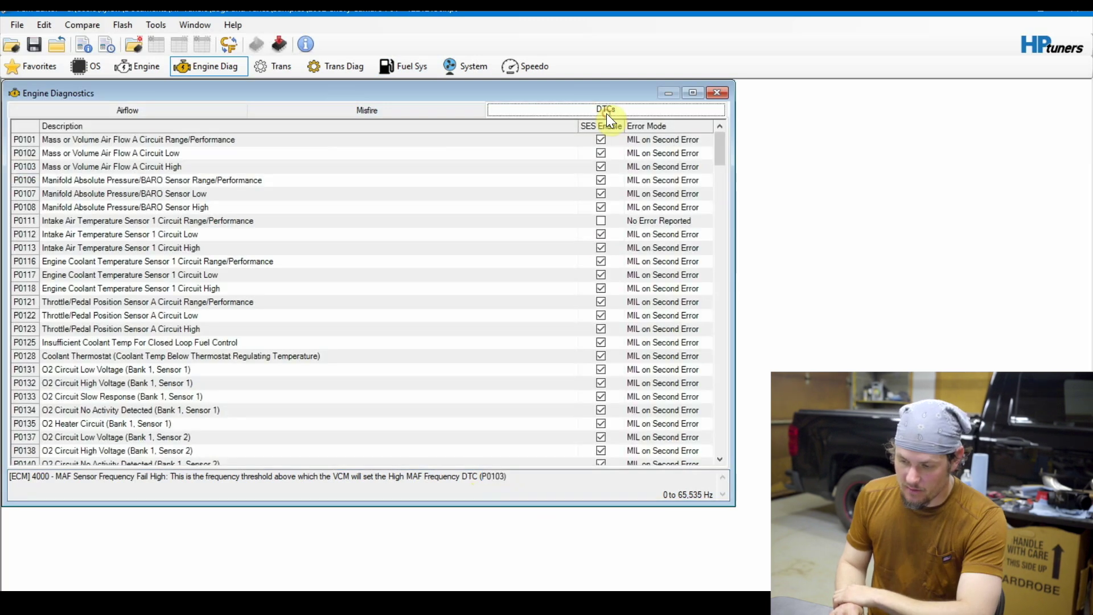
left_click(710, 152)
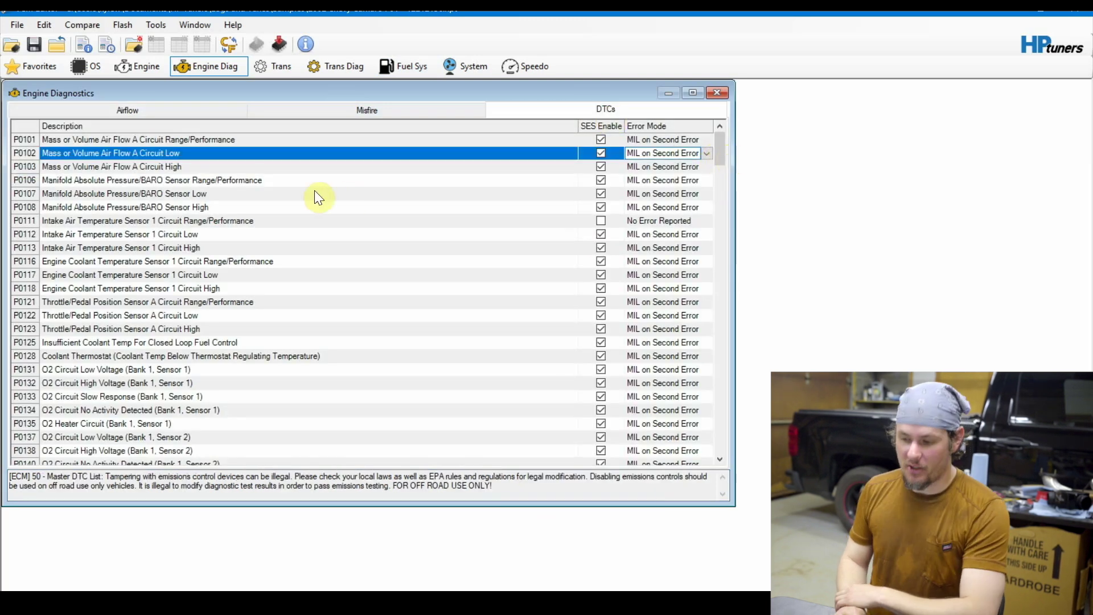
left_click(243, 167)
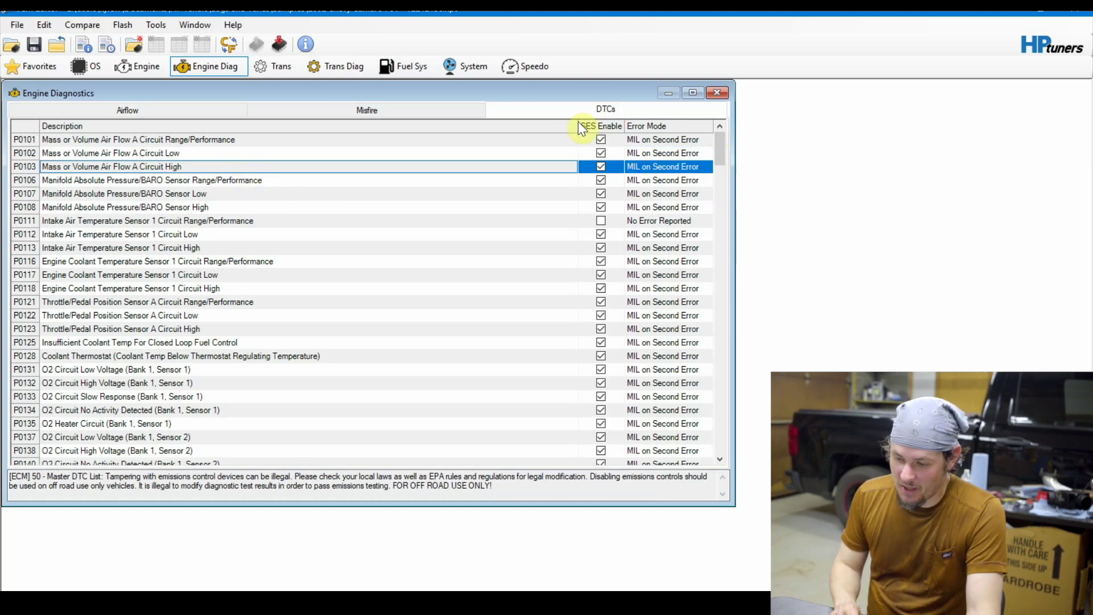
left_click(669, 166)
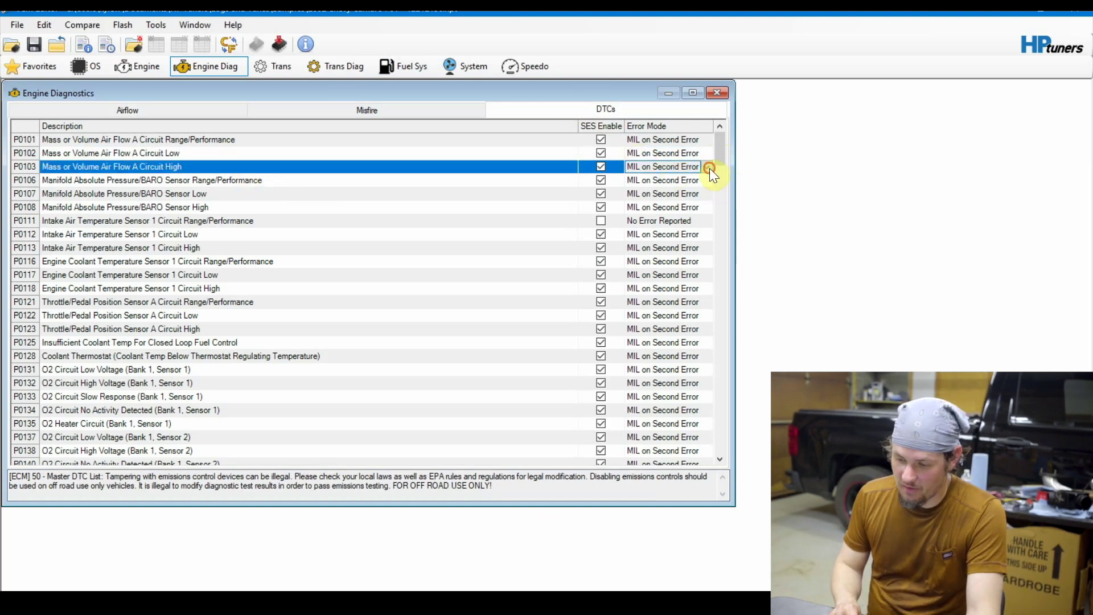
left_click(708, 167)
left_click(683, 181)
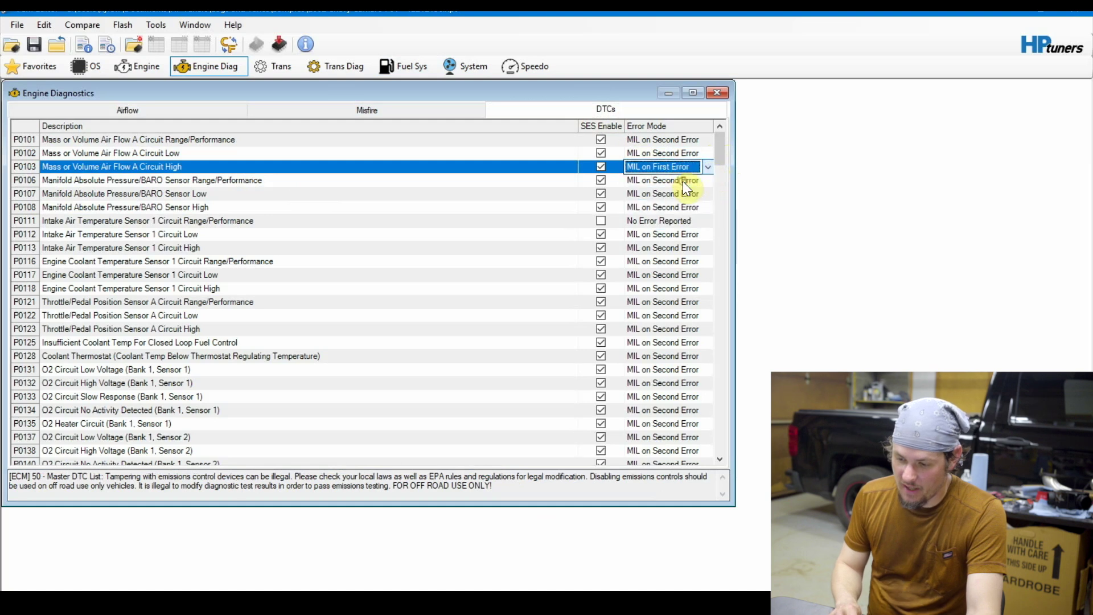
left_click(589, 94)
left_click(188, 108)
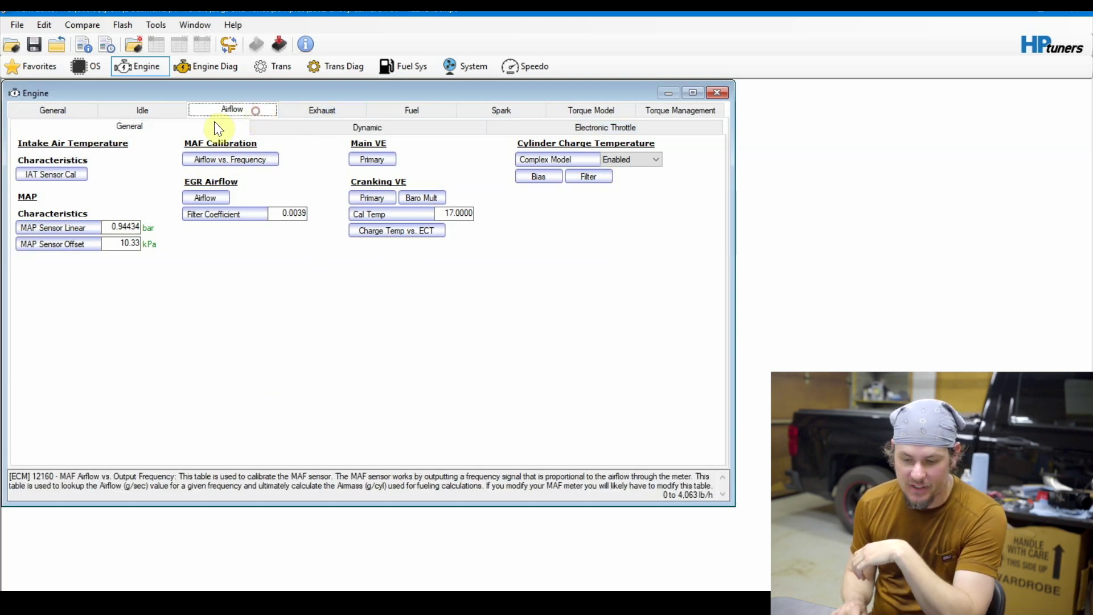
Step: Highlight the MAP Sensor Linear value on the Airflow page
left_click_drag(106, 228, 149, 237)
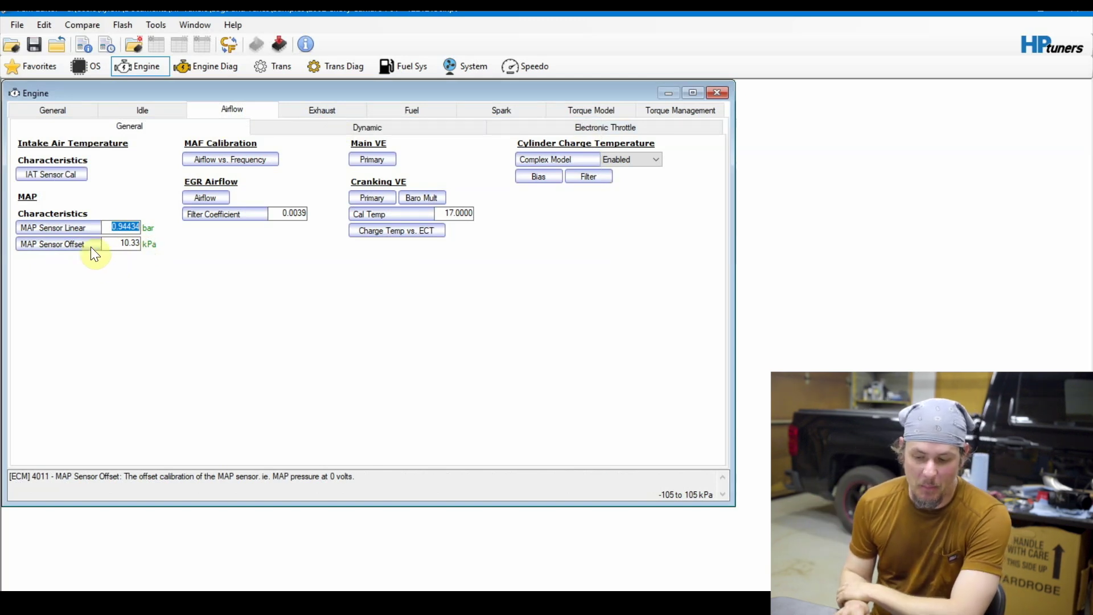
left_click_drag(115, 227, 140, 228)
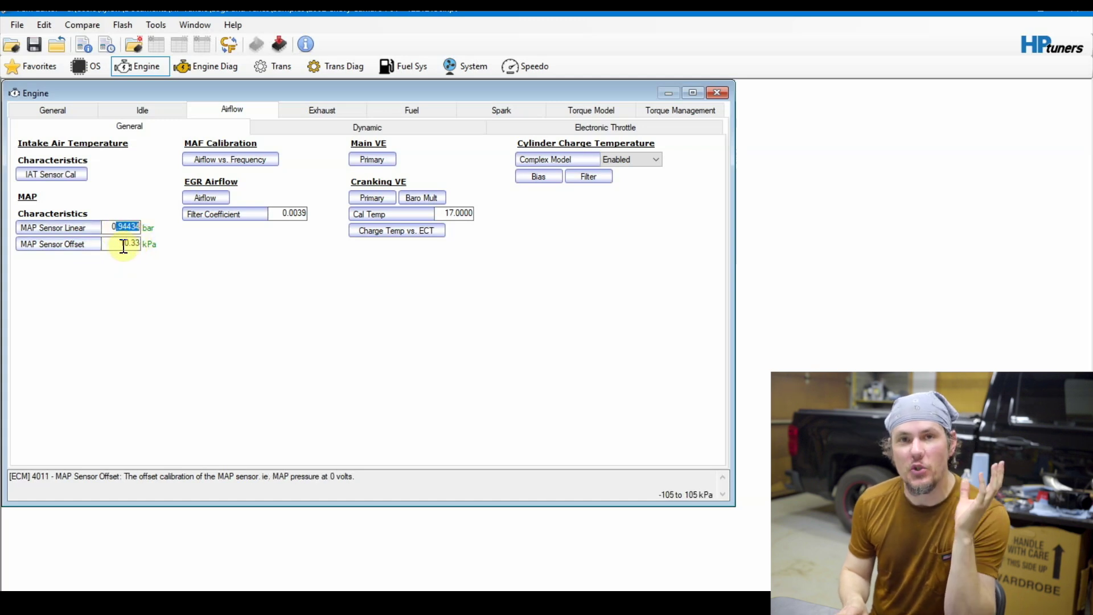
left_click(123, 246)
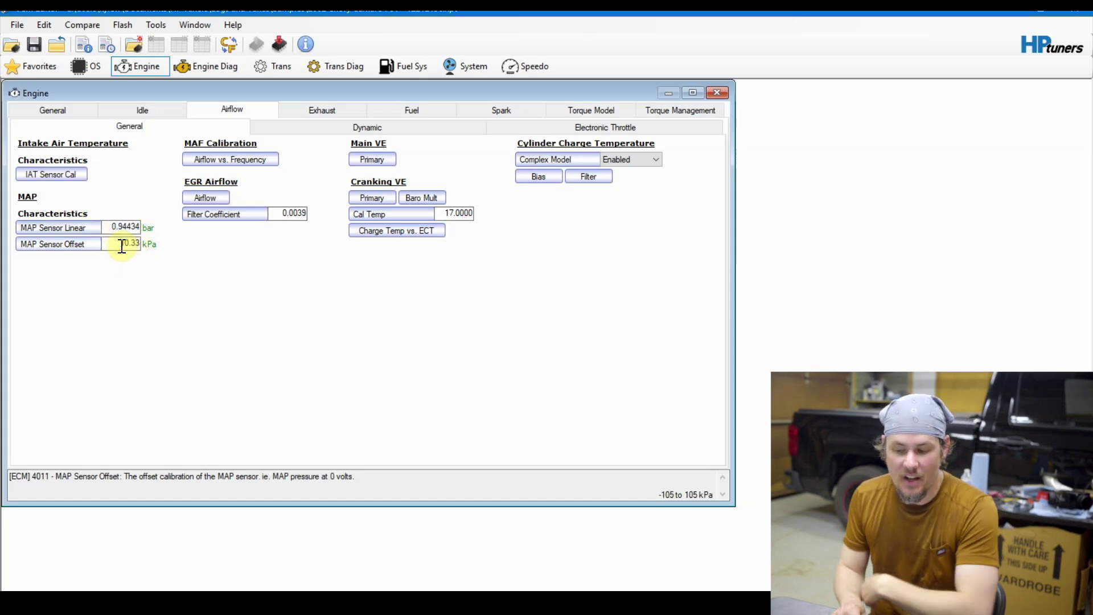
Step: Inspect the Primary VE vs. RPM vs. MAP table, close it, and show the OS modifications
left_click(371, 159)
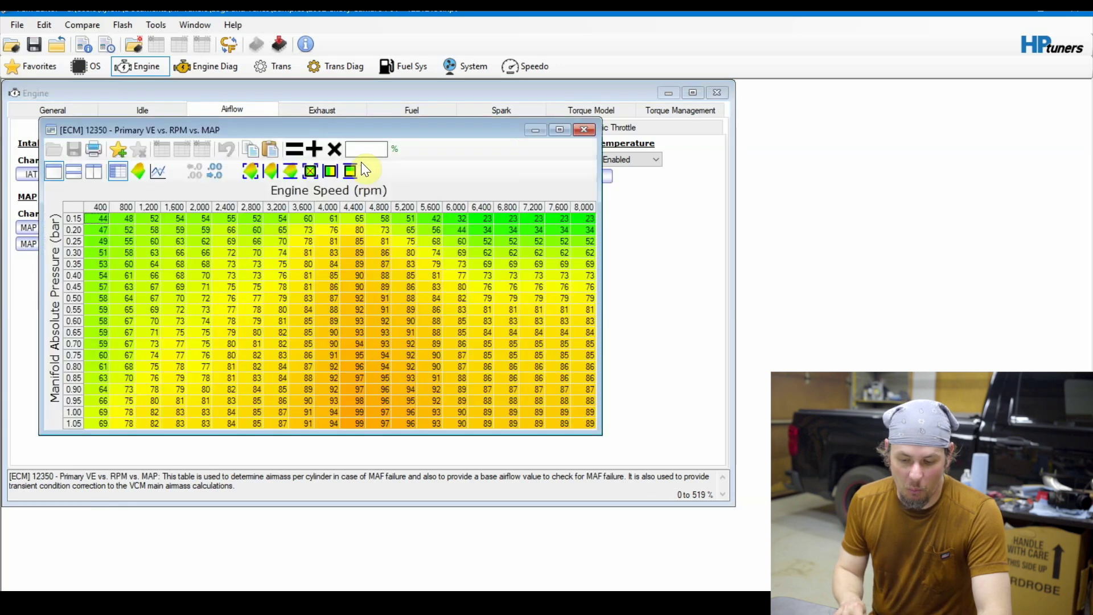
left_click(74, 423)
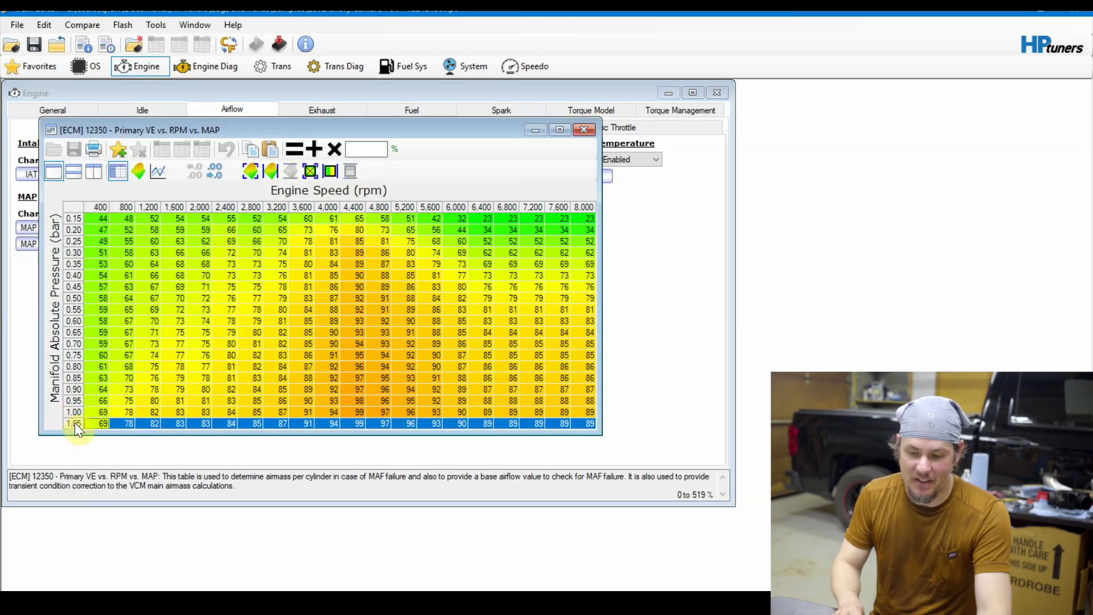
left_click(78, 203)
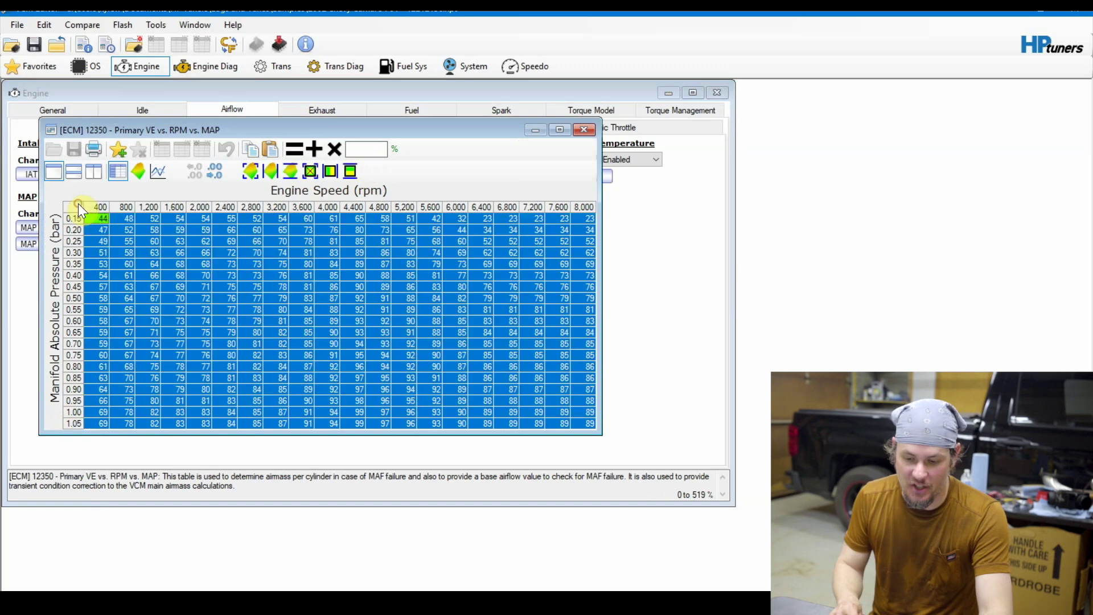
right_click(77, 203)
mouse_move(181, 353)
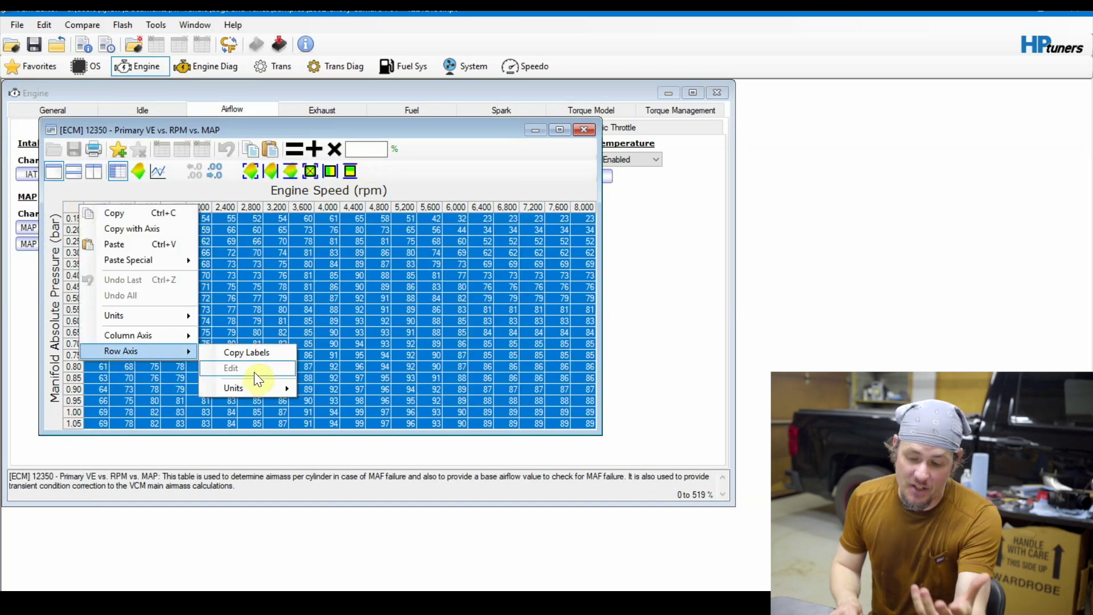
left_click(582, 144)
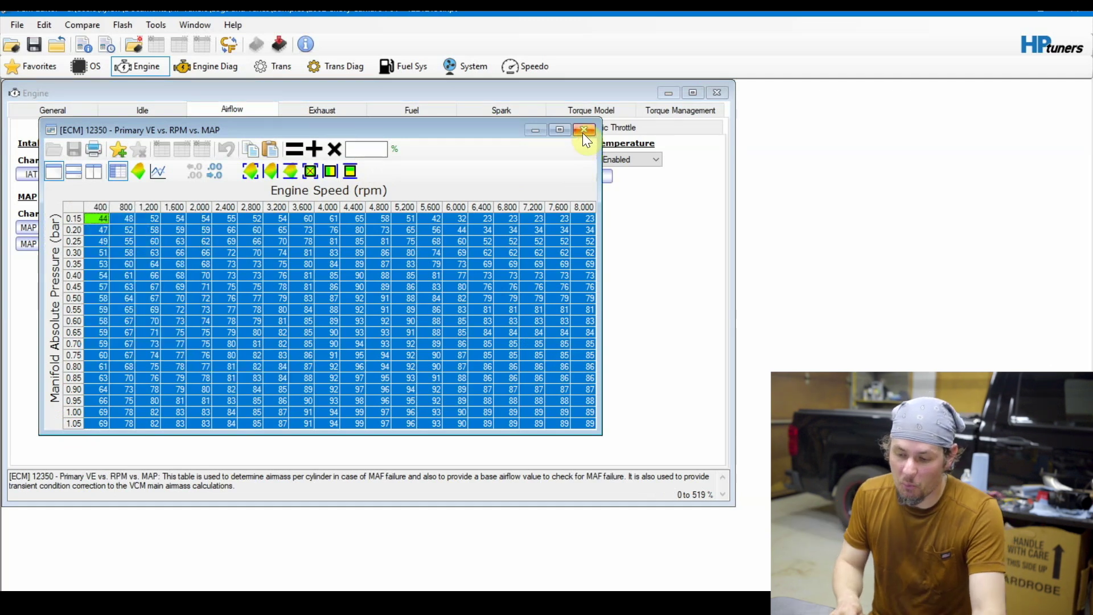
left_click(583, 130)
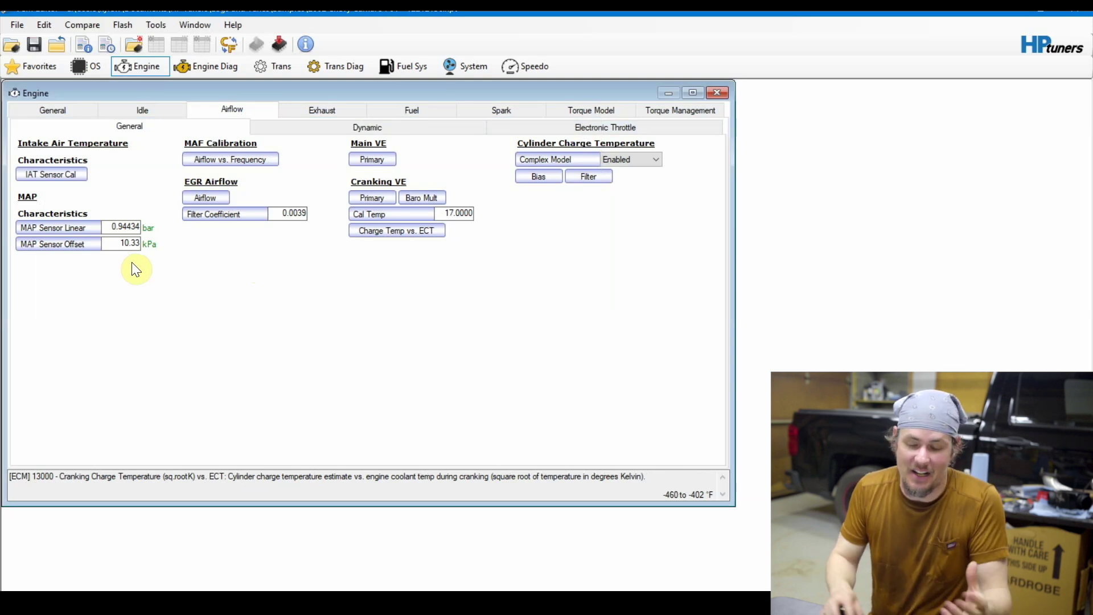
left_click(82, 70)
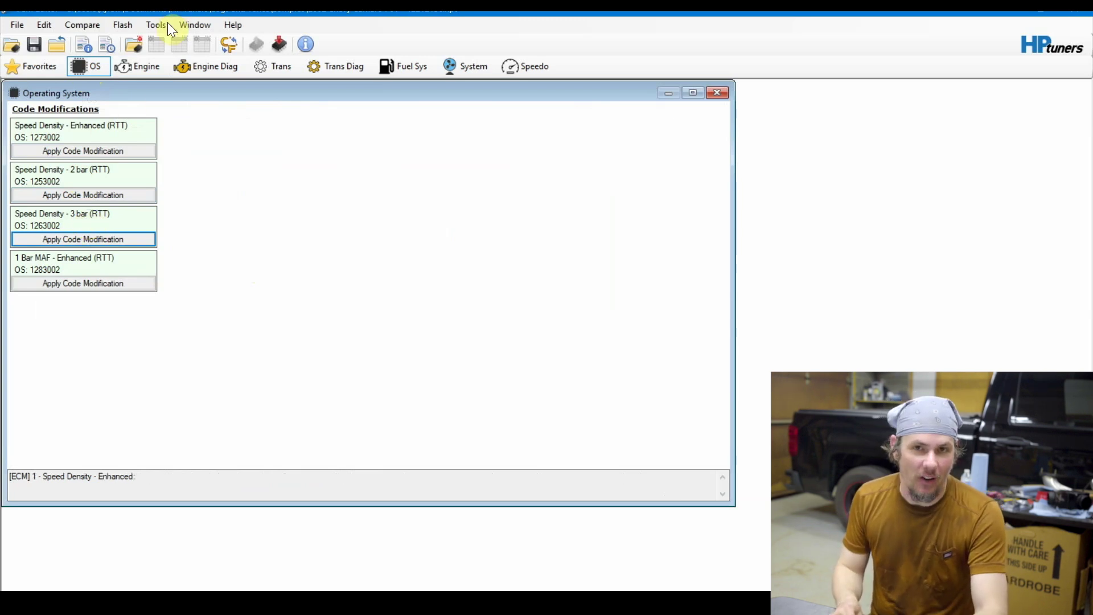
Step: Back in Engine, check the Primary VE table, then show Airflow Dynamic with High RPM Disable at 4,000 rpm
left_click(152, 69)
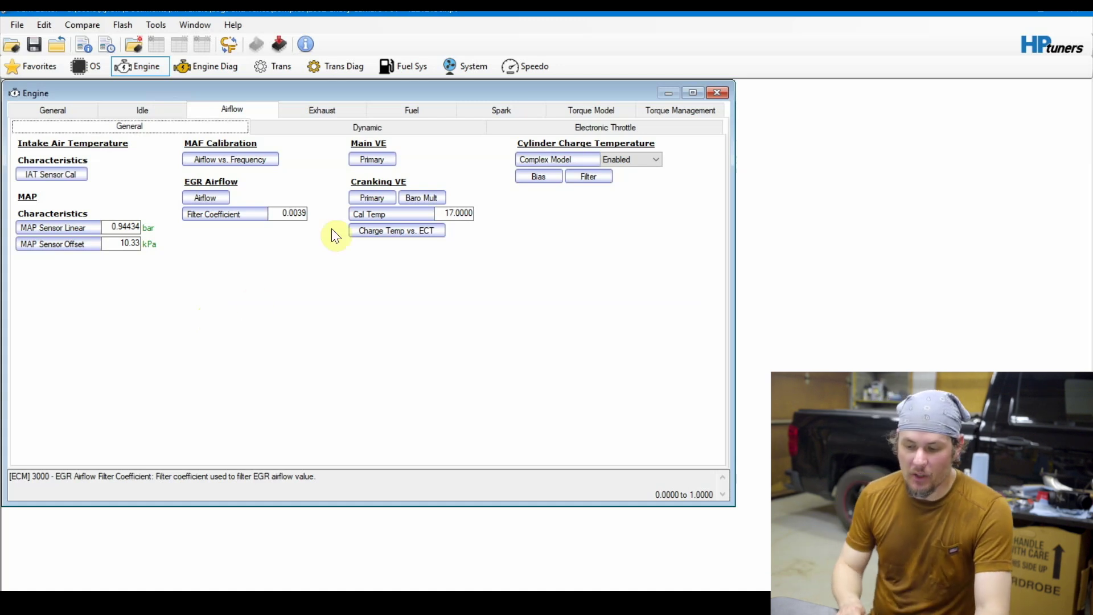
left_click(370, 164)
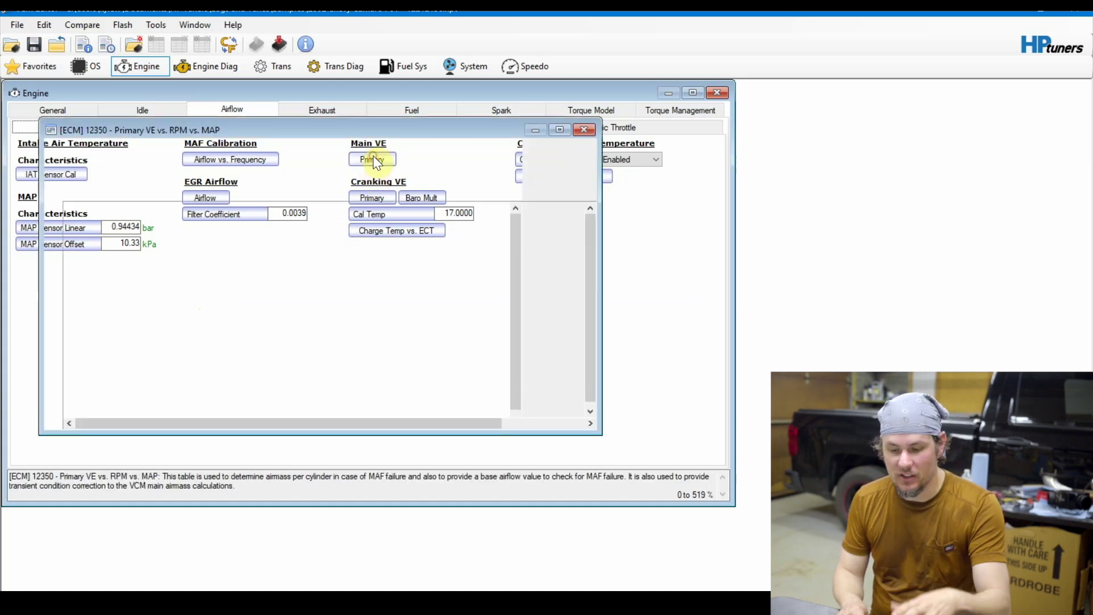
left_click(207, 322)
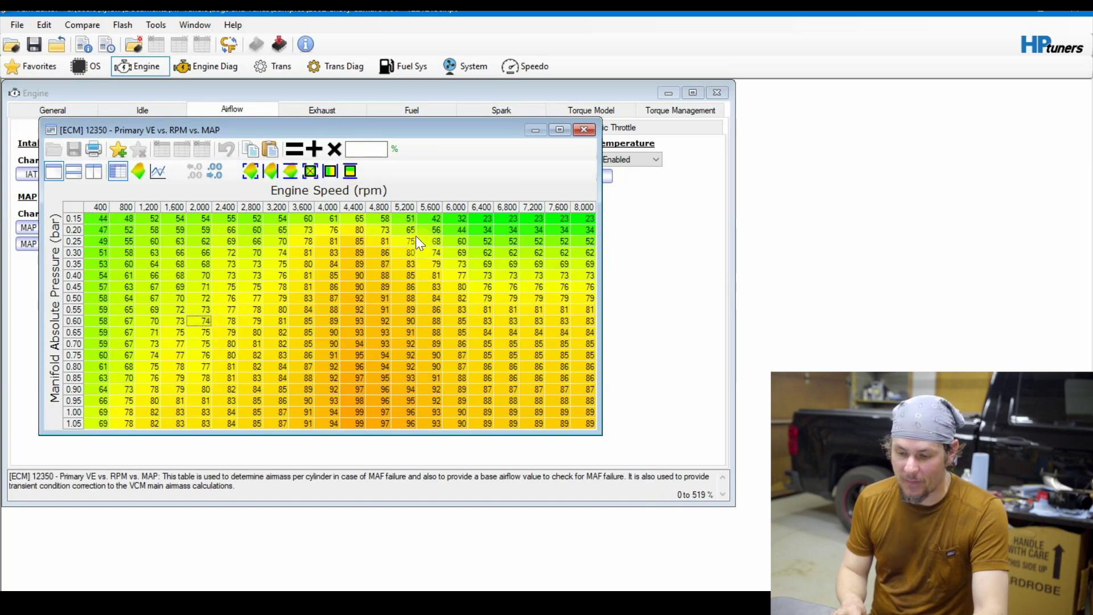
left_click(585, 130)
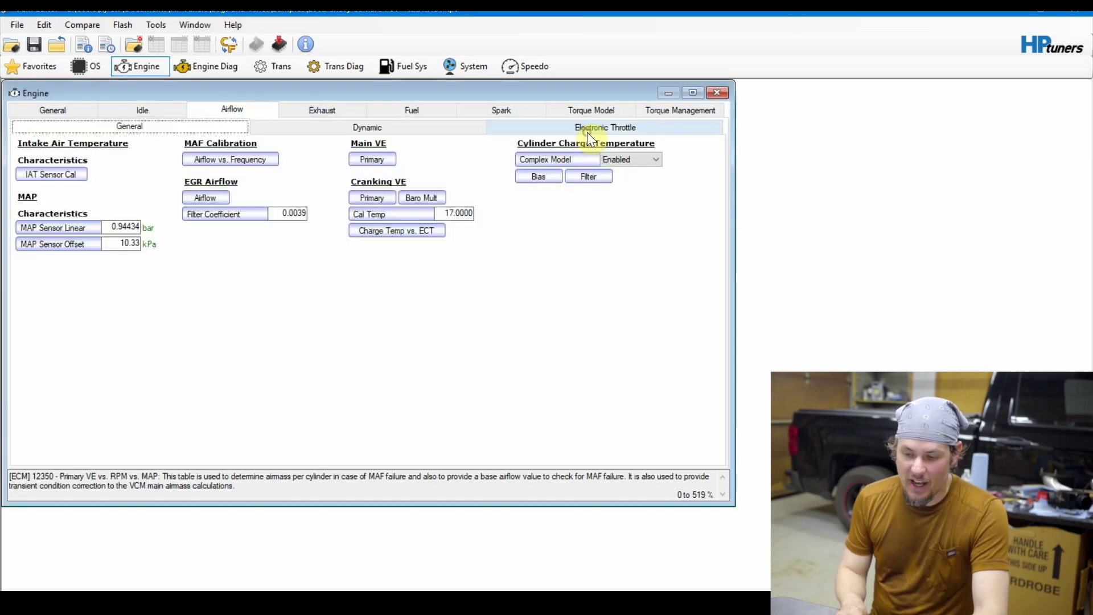
left_click(378, 133)
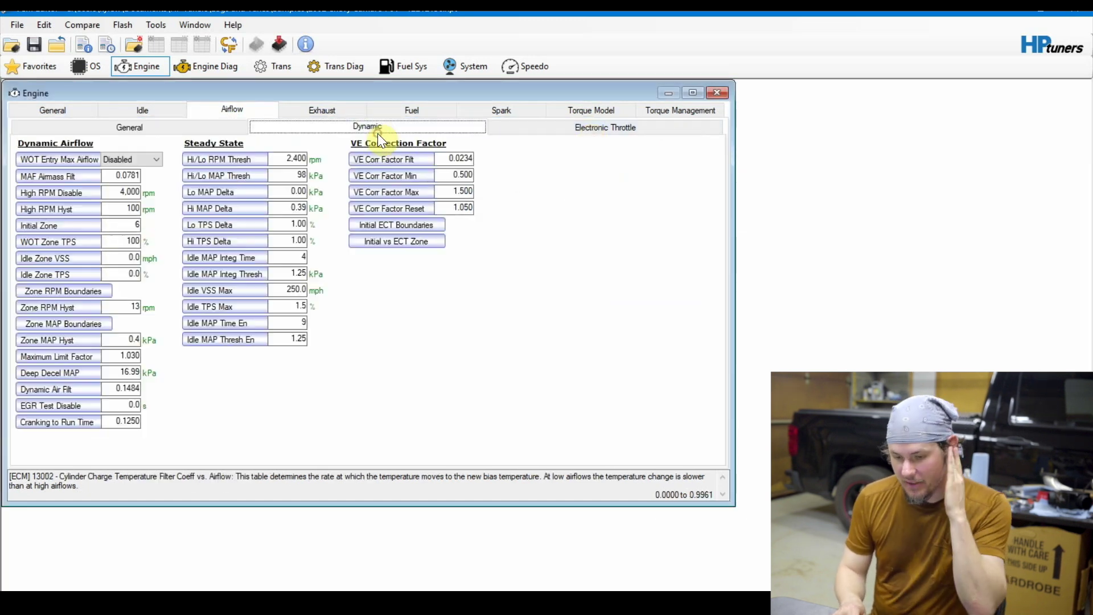
Step: Change High RPM Disable from 4,000 to 10,000 rpm
left_click(121, 188)
double_click(121, 187)
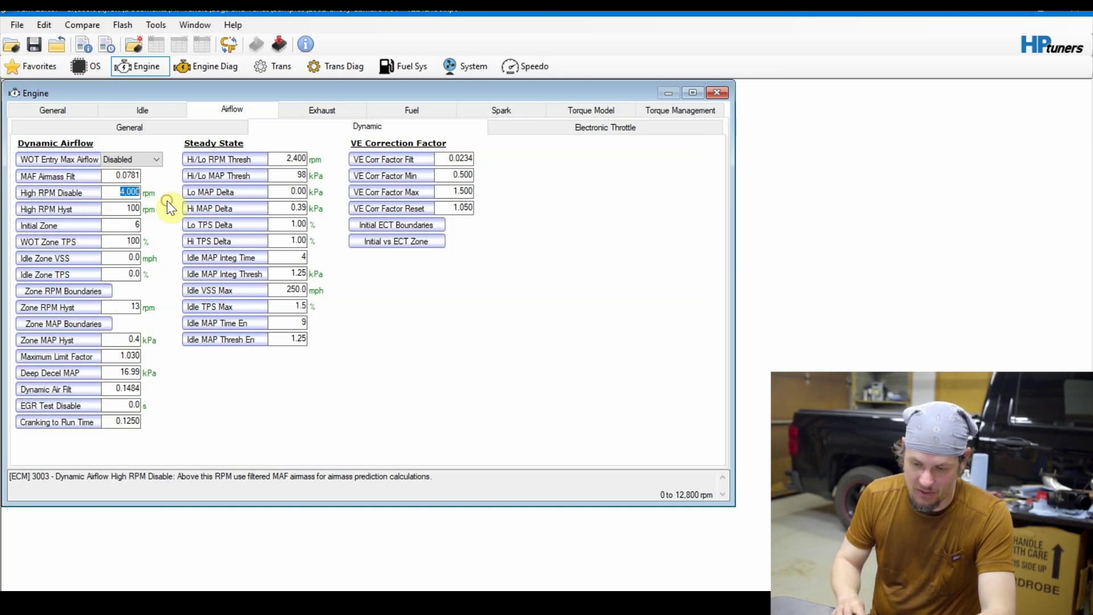
type("10000")
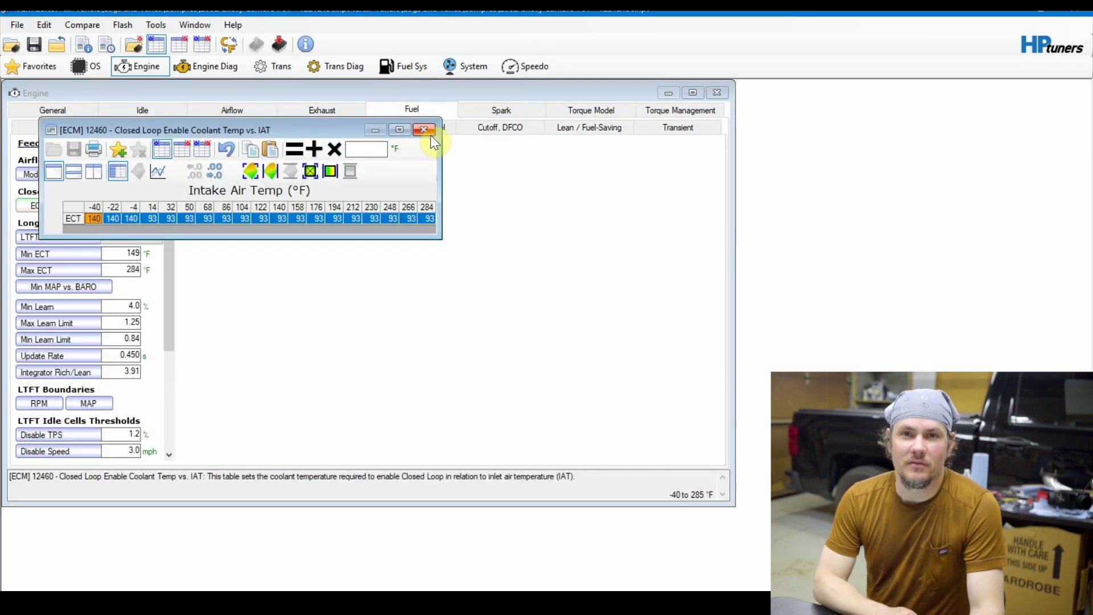
Step: Close the Closed Loop Enable Coolant Temp table and the comparison file
left_click(431, 134)
left_click(85, 25)
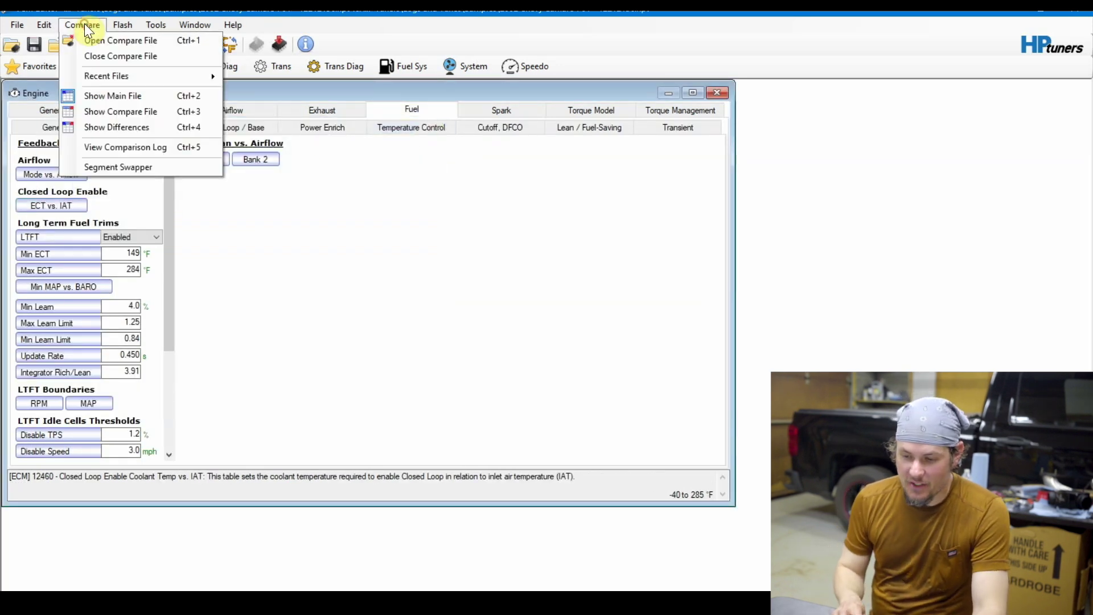
left_click(109, 57)
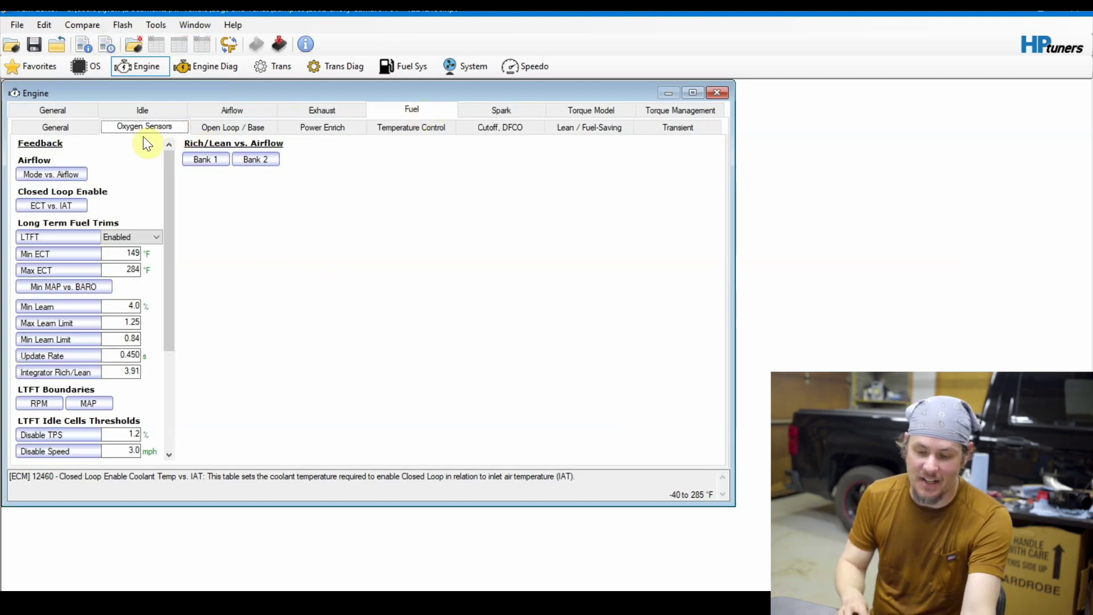
Step: Fill the Closed Loop Enable ECT vs. IAT row with 284 °F and set Long Term Fuel Trims to Disabled
left_click(74, 209)
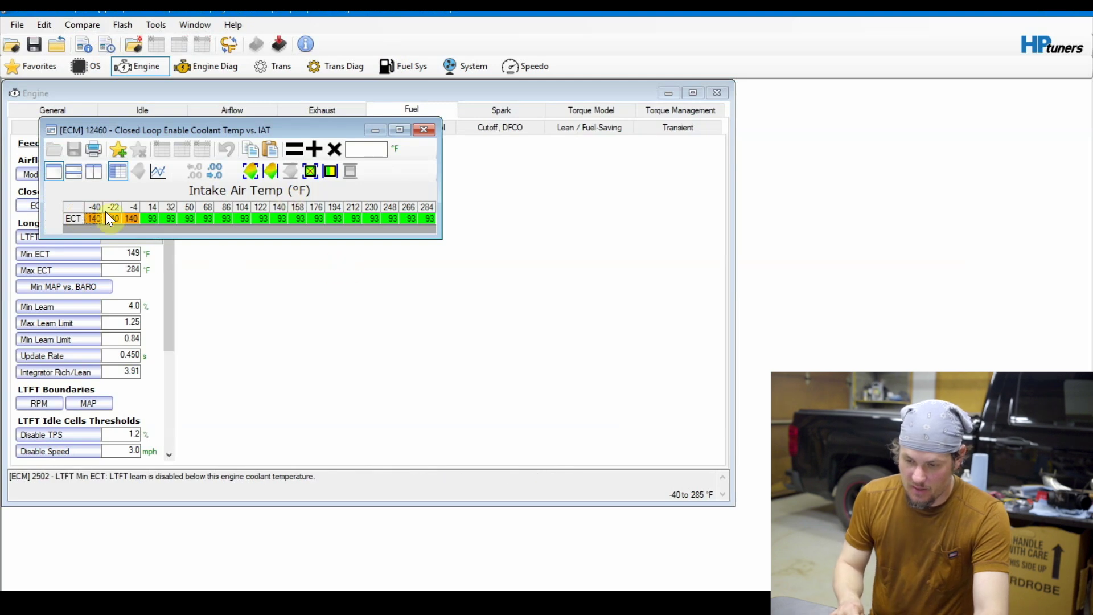
left_click(72, 219)
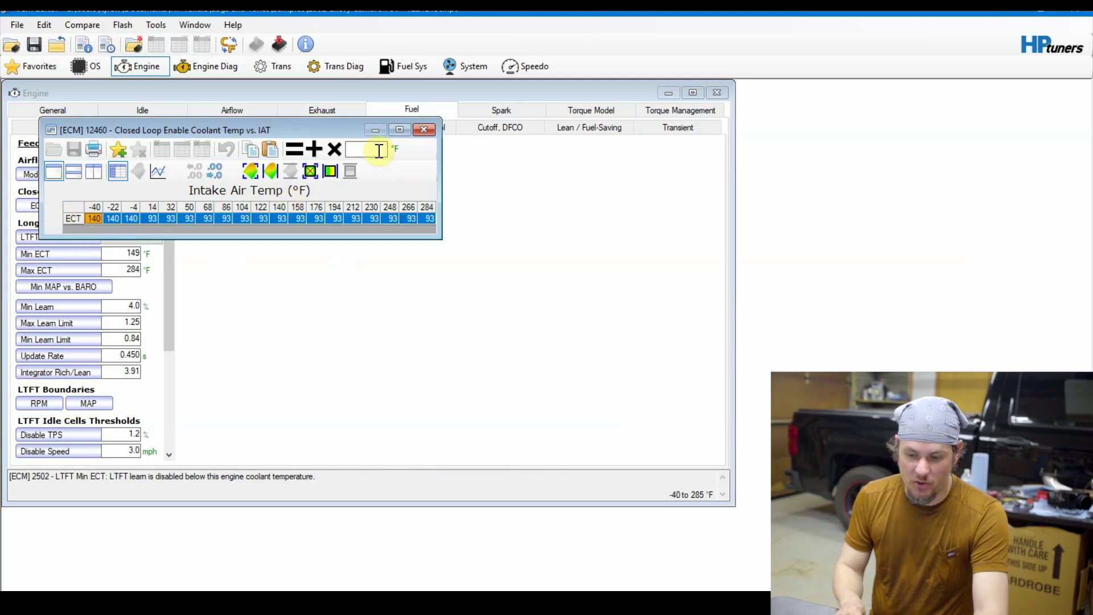
type("284")
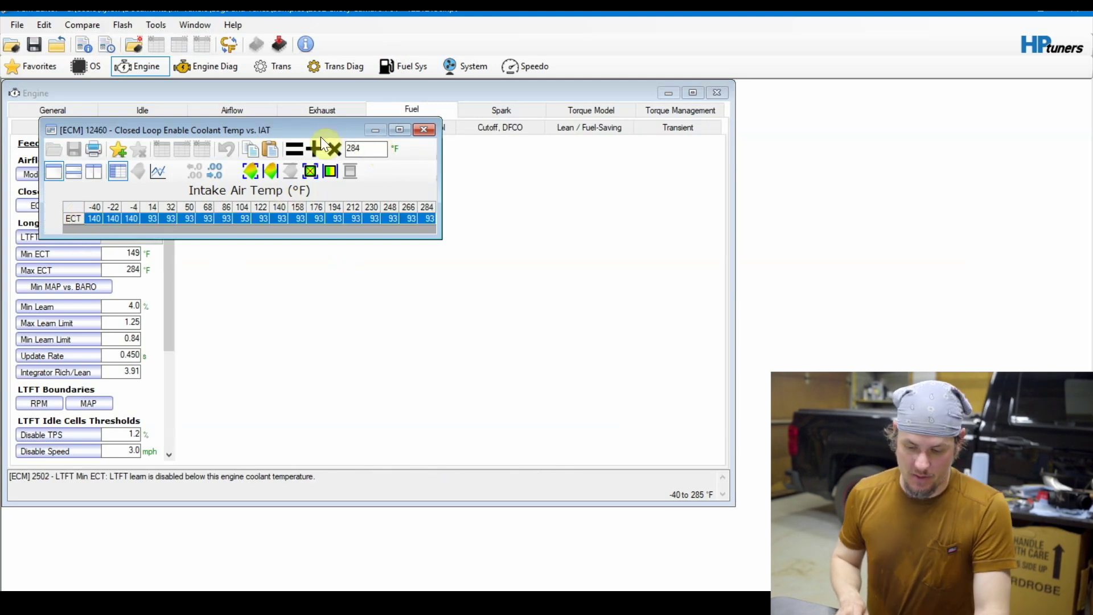
left_click(296, 148)
left_click(424, 129)
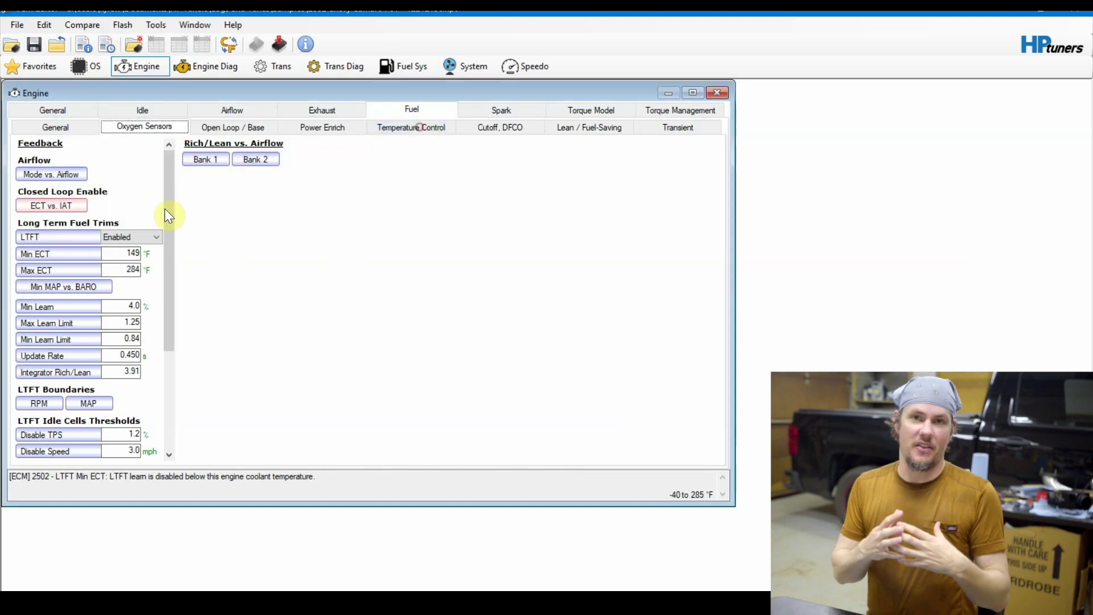
left_click(130, 237)
left_click(134, 249)
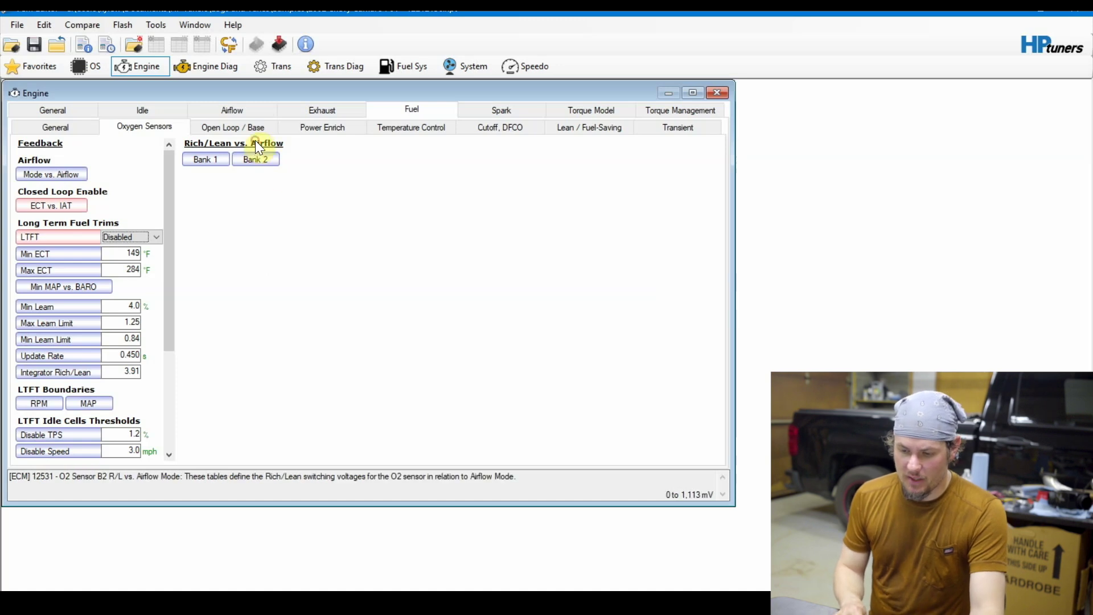
Step: Set catalyst over-temperature protection to Disabled under Fuel Temperature Control
left_click(251, 124)
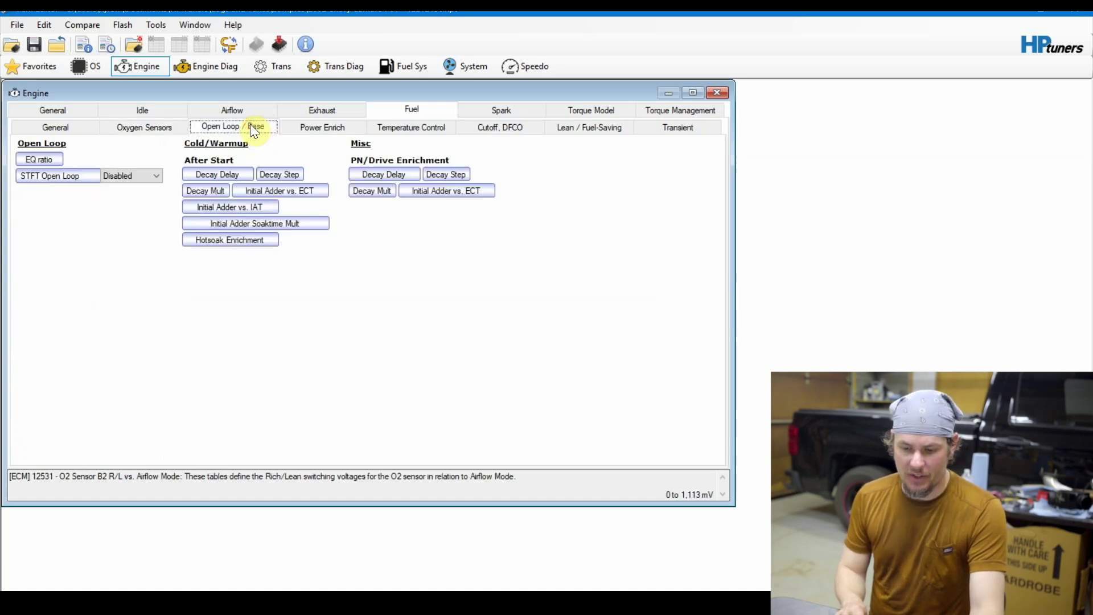
left_click(399, 128)
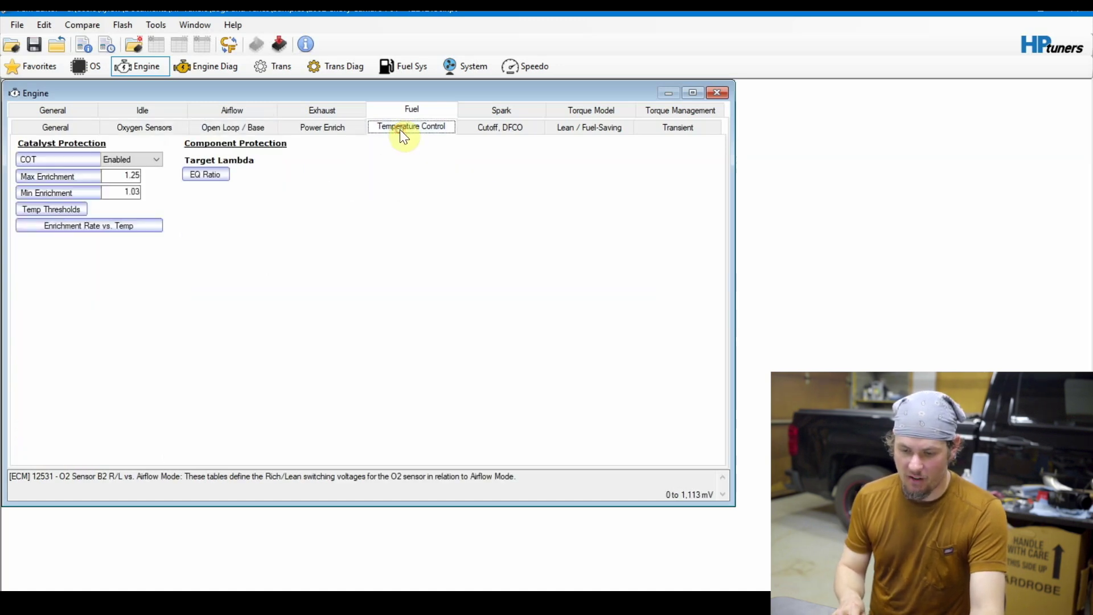
left_click(159, 157)
left_click(144, 173)
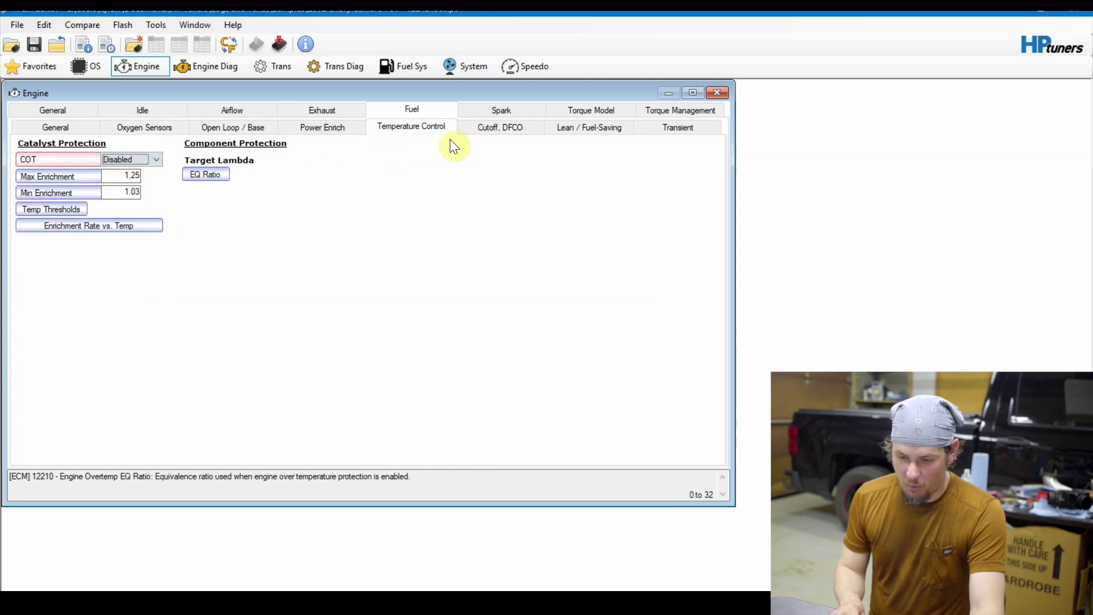
Step: Change the DFCO Enable ECT from -22 to 284 °F
left_click(476, 132)
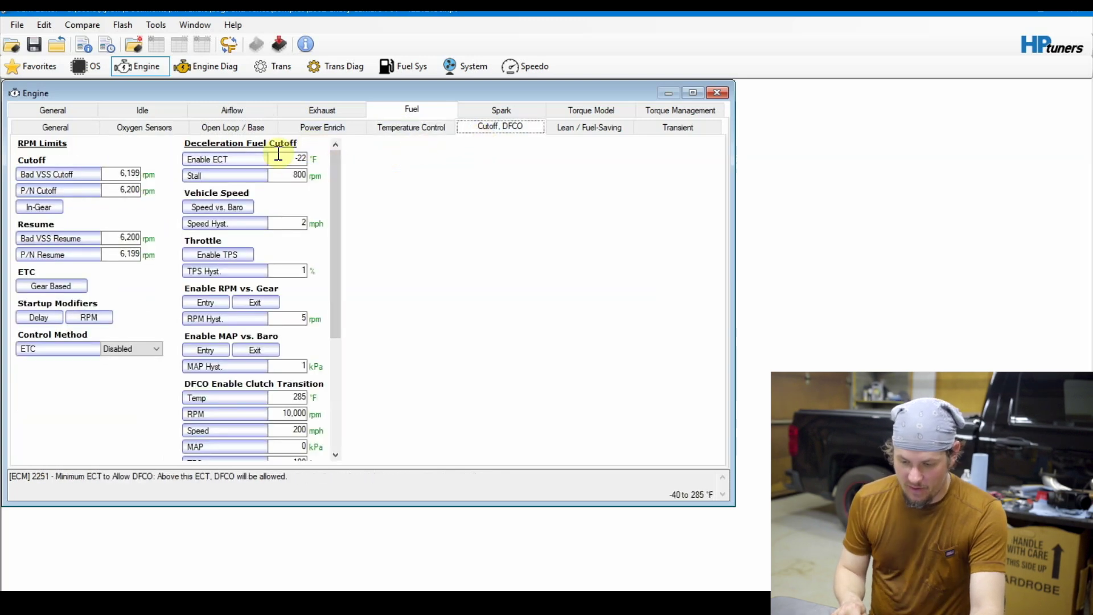
left_click(289, 159)
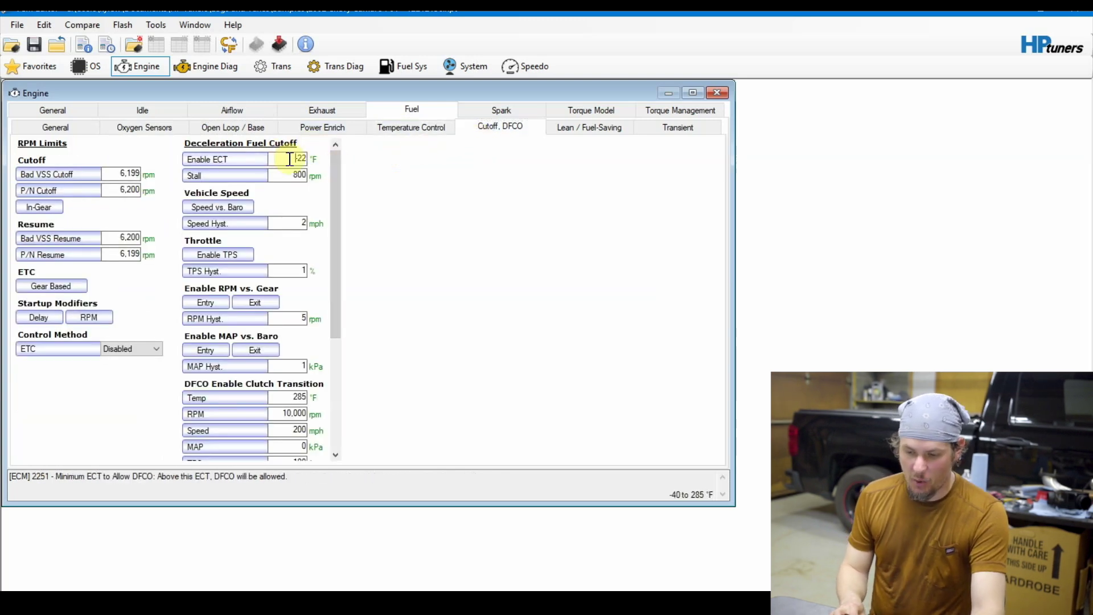
double_click(290, 158)
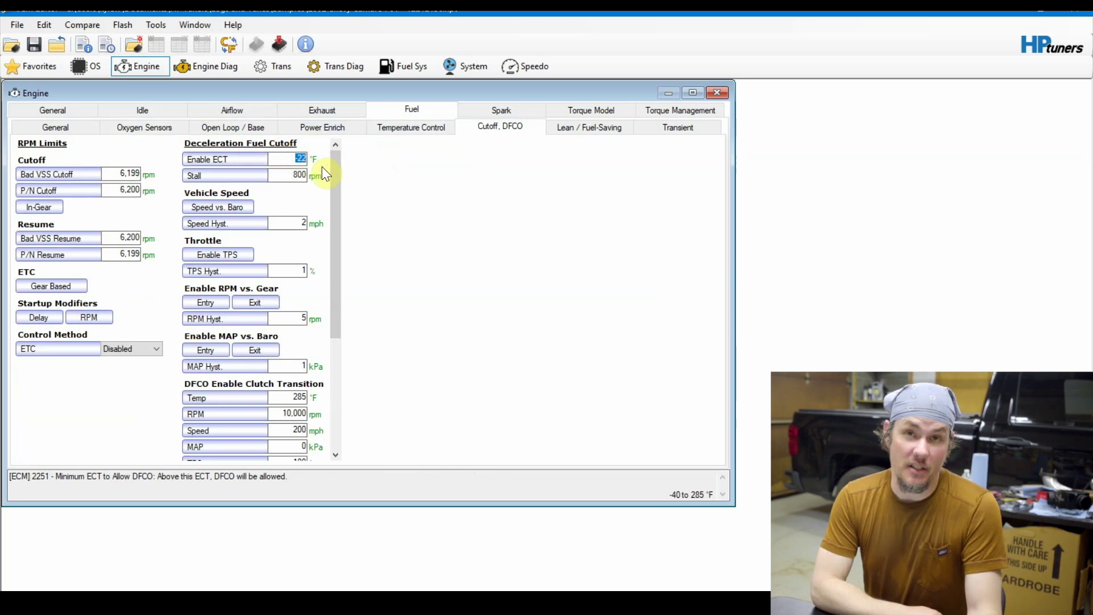
type("284")
key("Return")
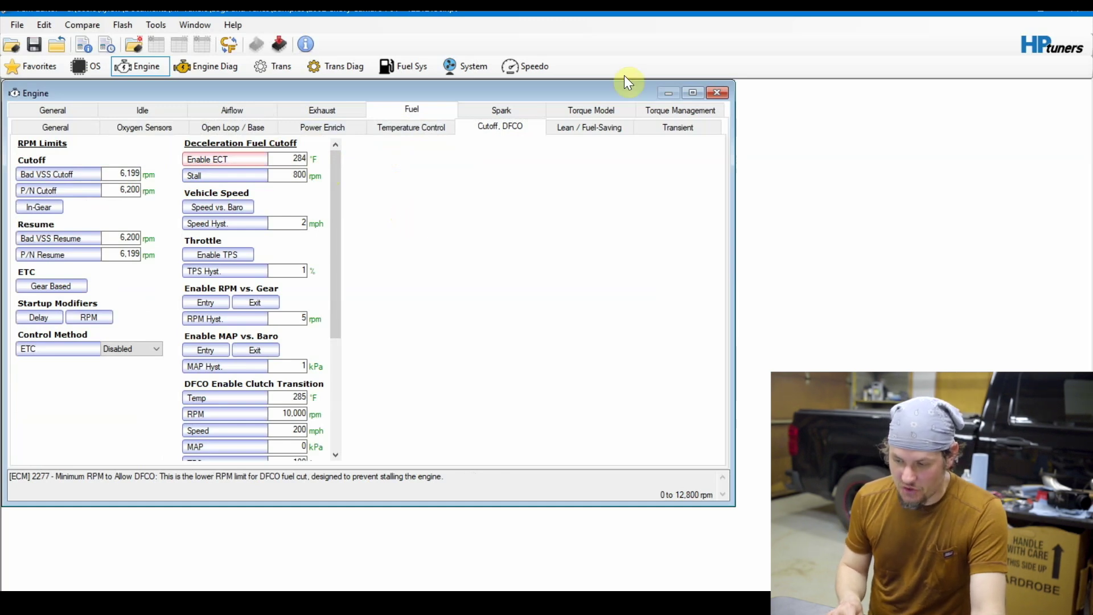
Step: Look over the lean and transient fuel settings, then return to the Airflow General page
left_click(608, 128)
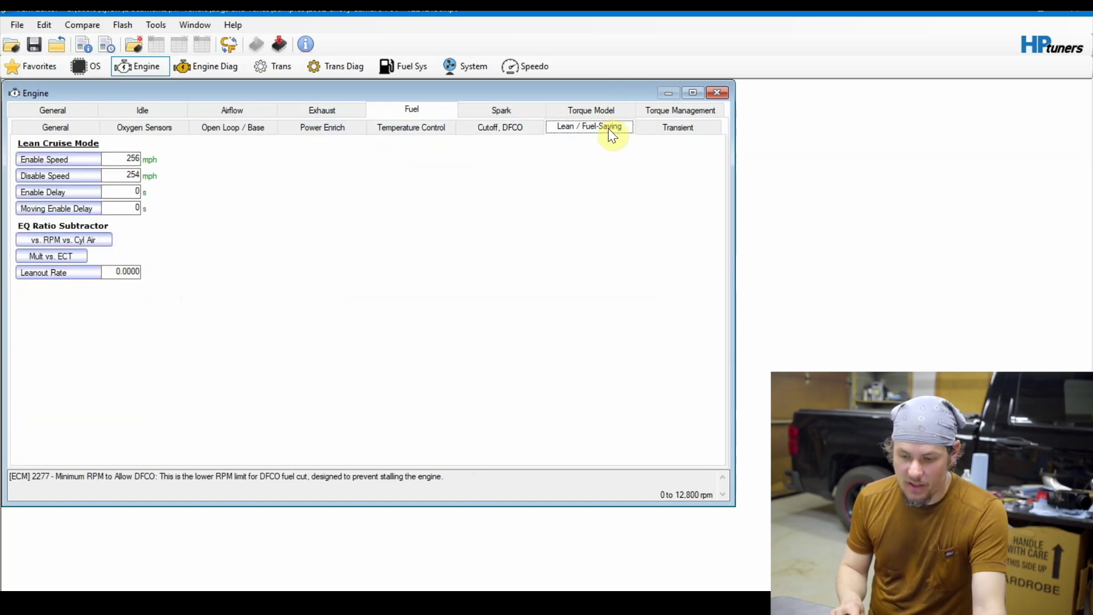
left_click(678, 134)
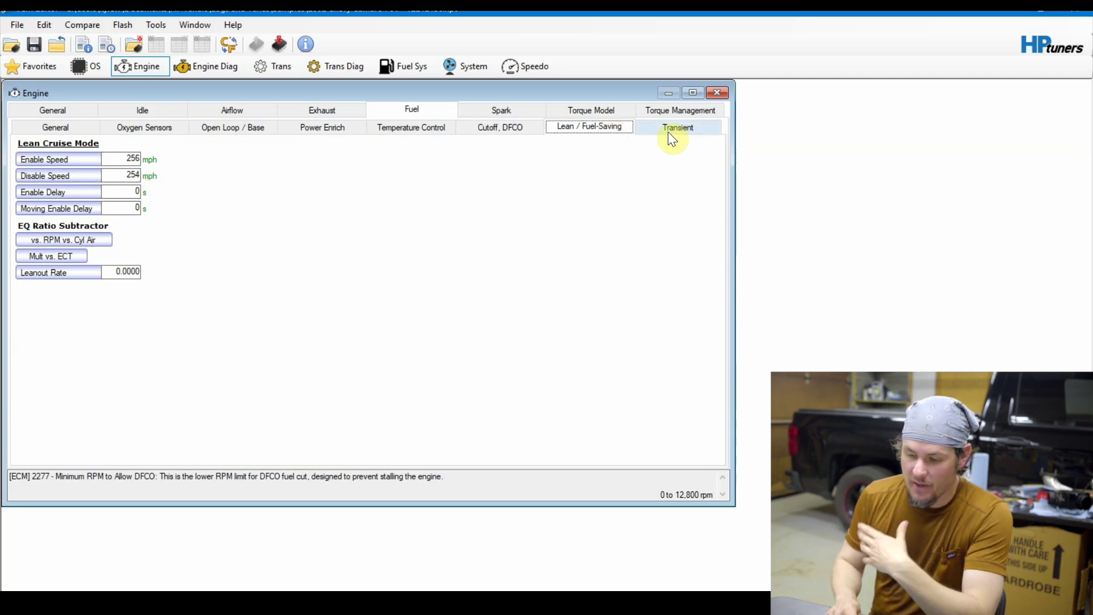
mouse_move(648, 158)
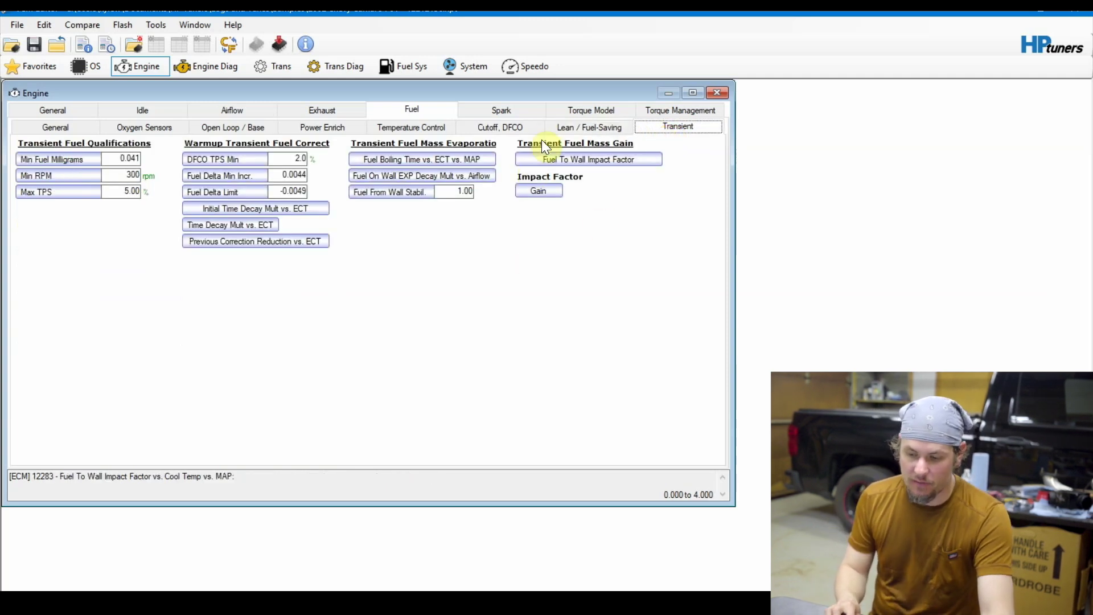
left_click(517, 126)
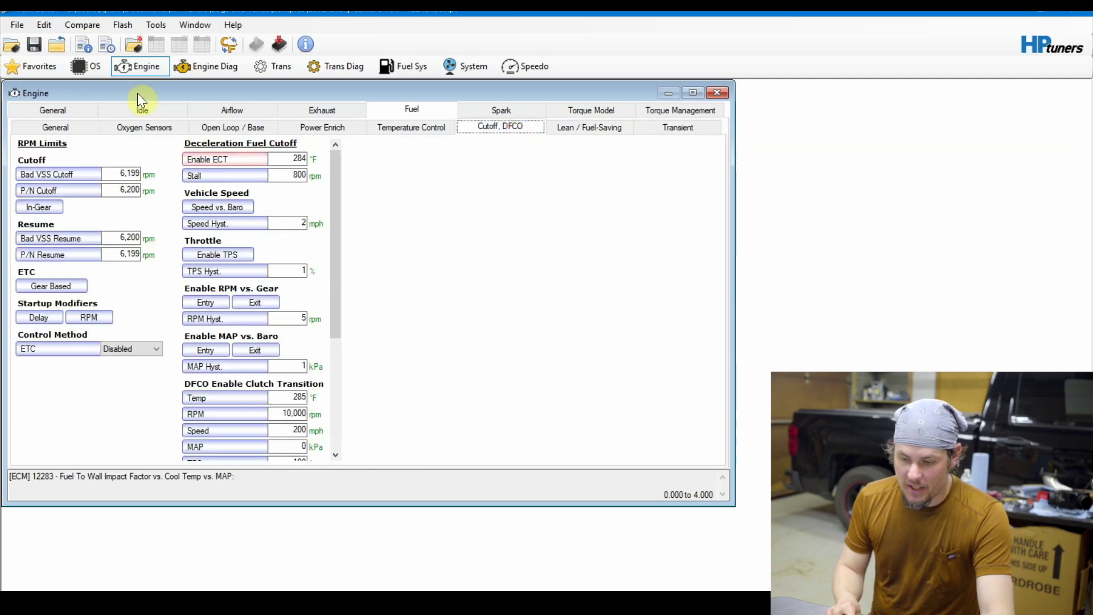
left_click(245, 108)
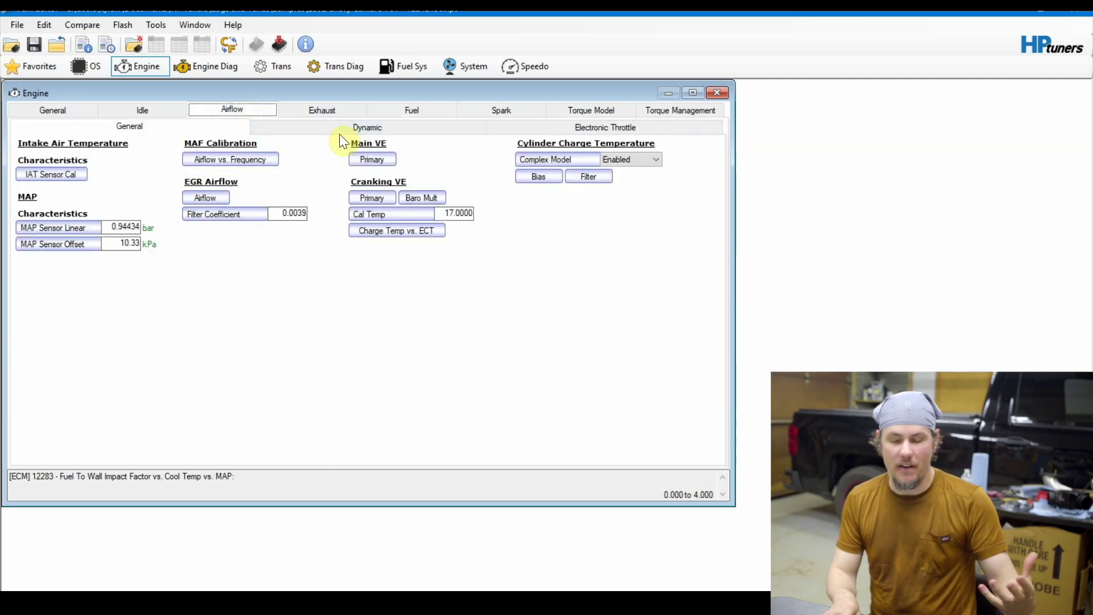
left_click(382, 157)
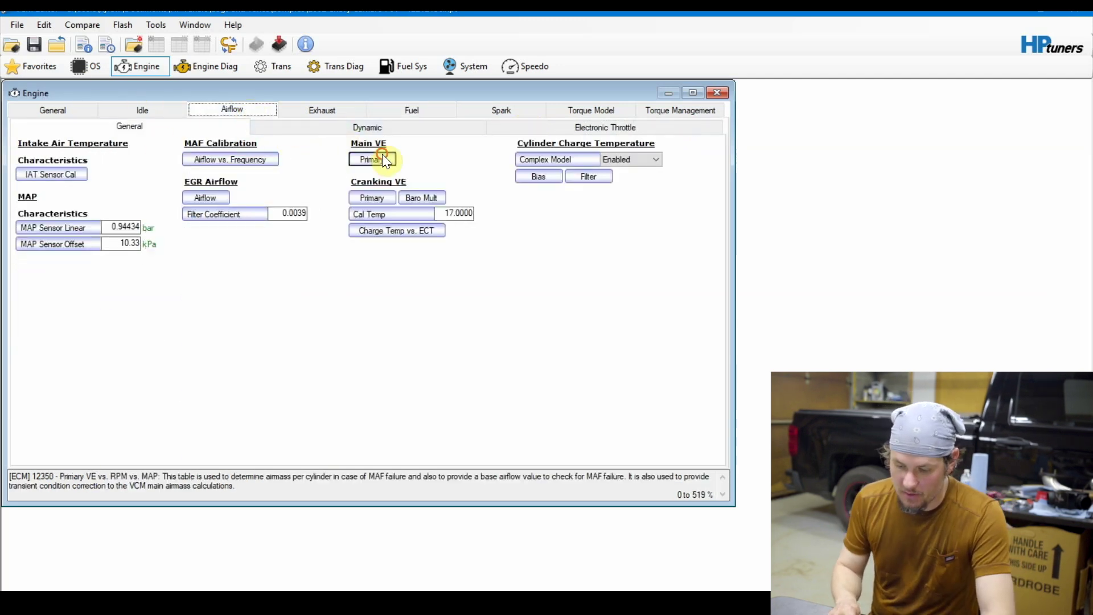
left_click(583, 129)
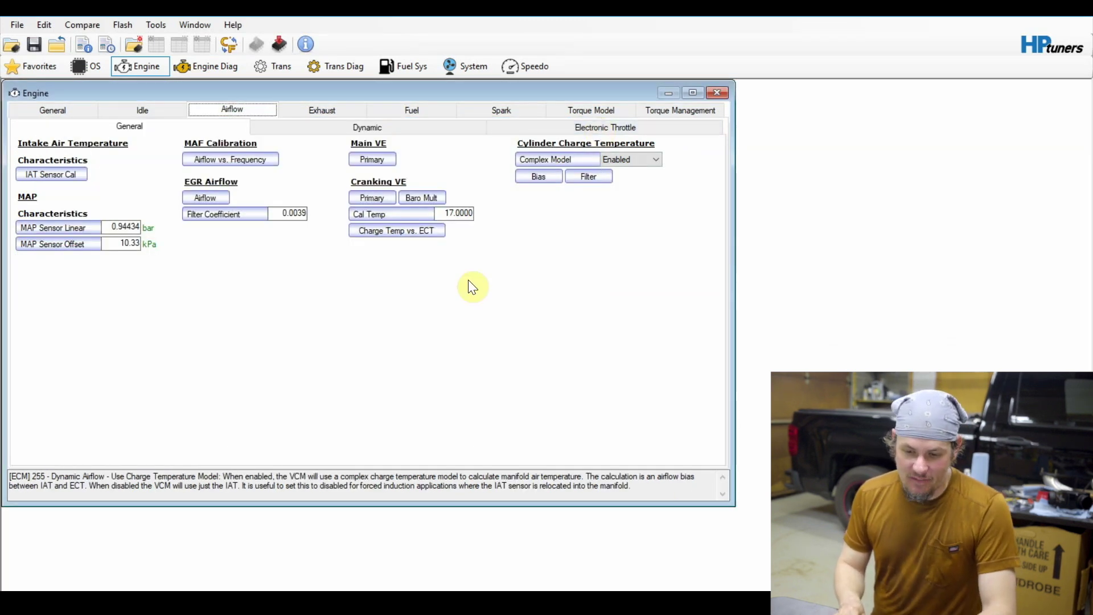
left_click(28, 24)
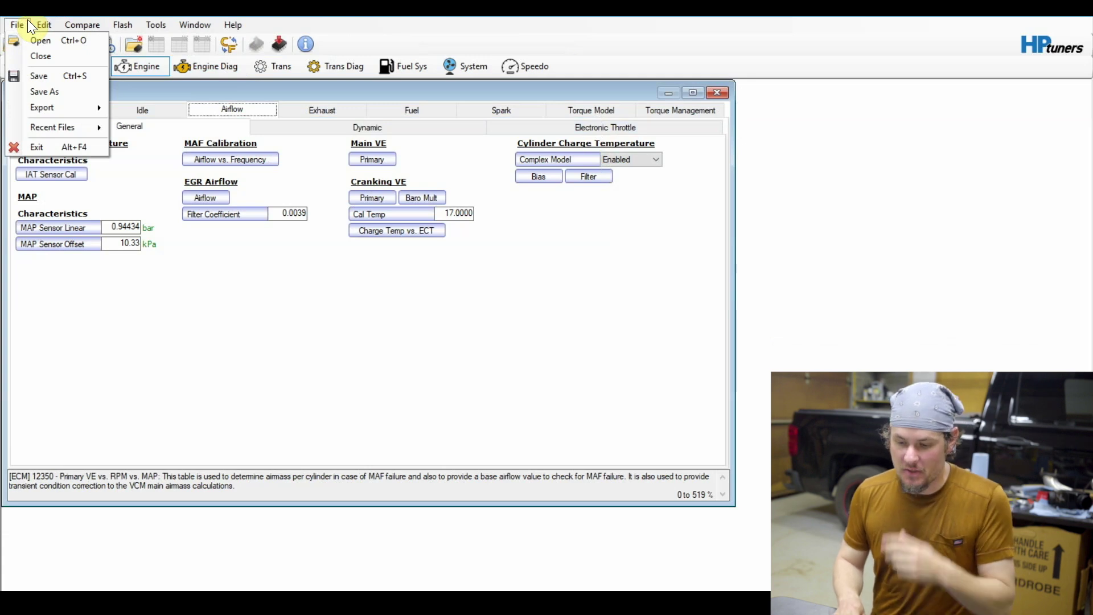
left_click(42, 77)
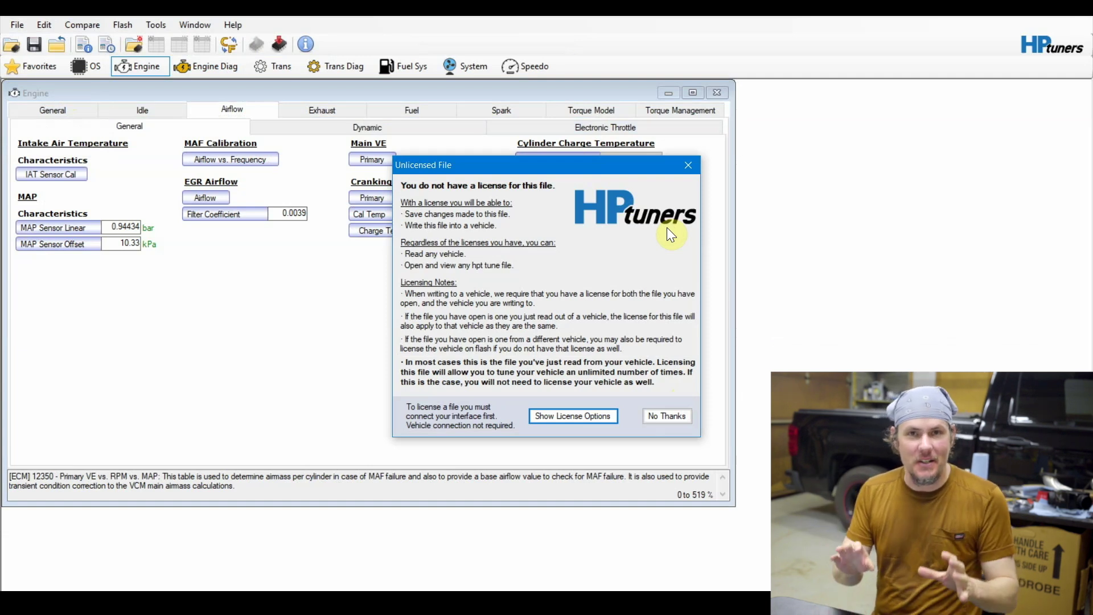
left_click(692, 169)
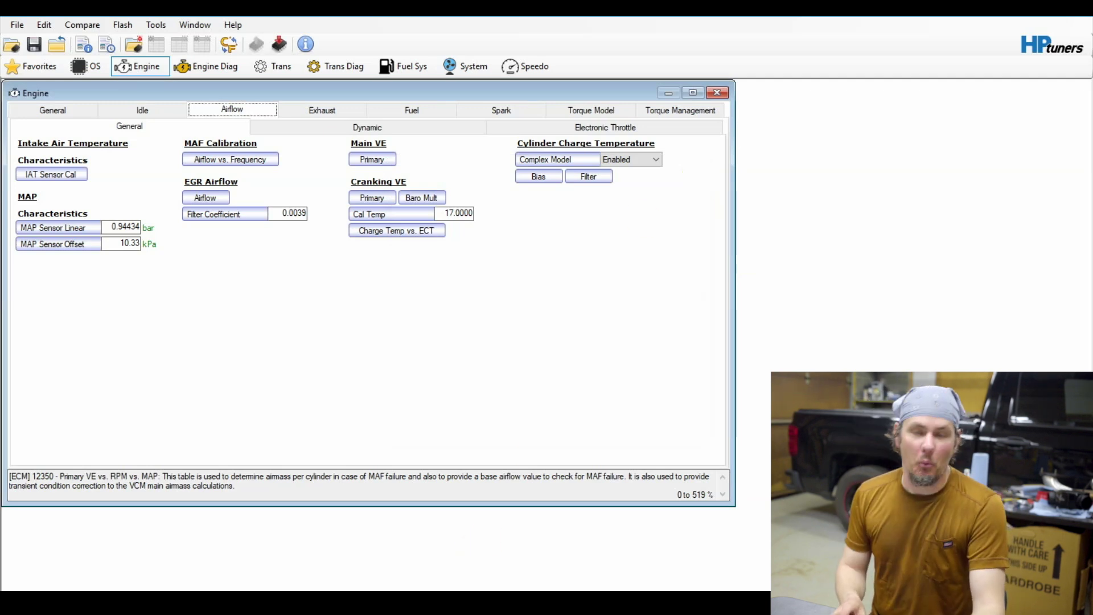
Step: Switch to VCM Scanner showing the recorded log's Spark Retard histogram
left_click(482, 602)
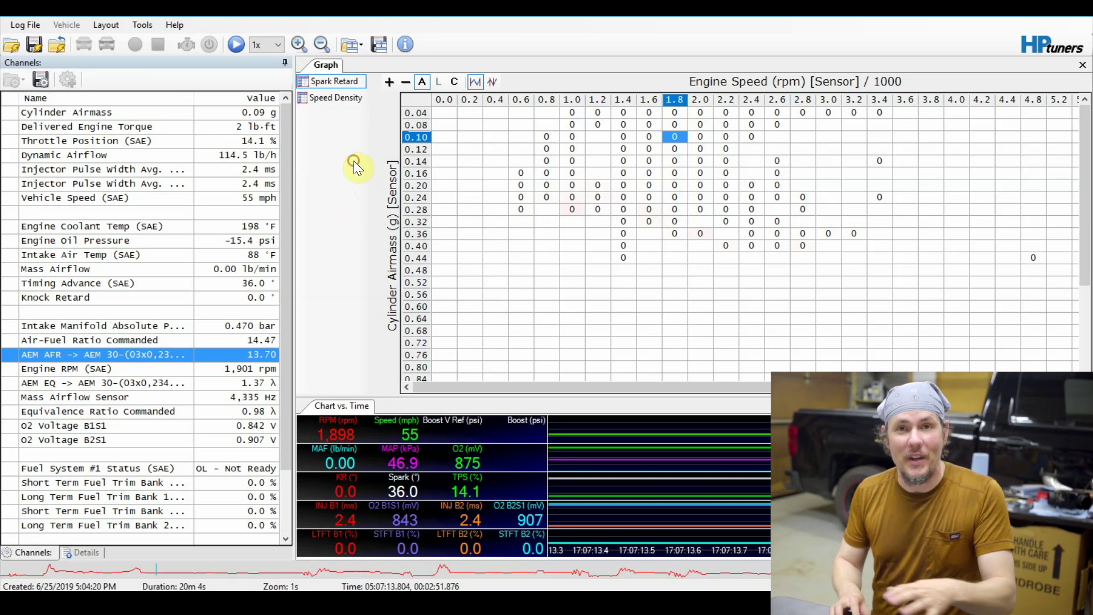
Step: In the Graph Layout Editor, add a new histogram table using the AFR Error parameter
right_click(353, 162)
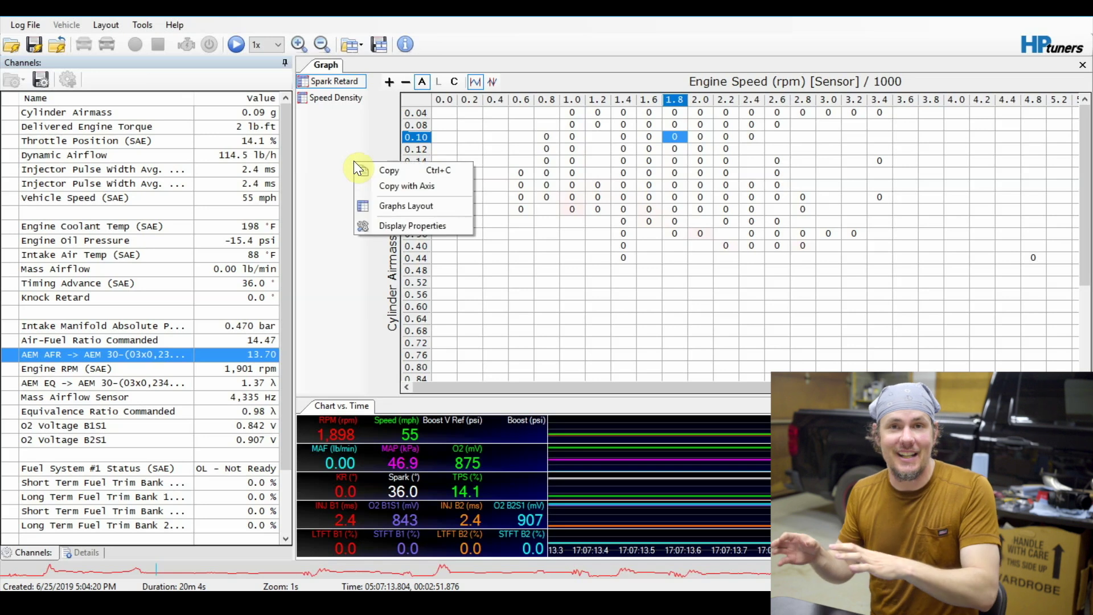
left_click(384, 206)
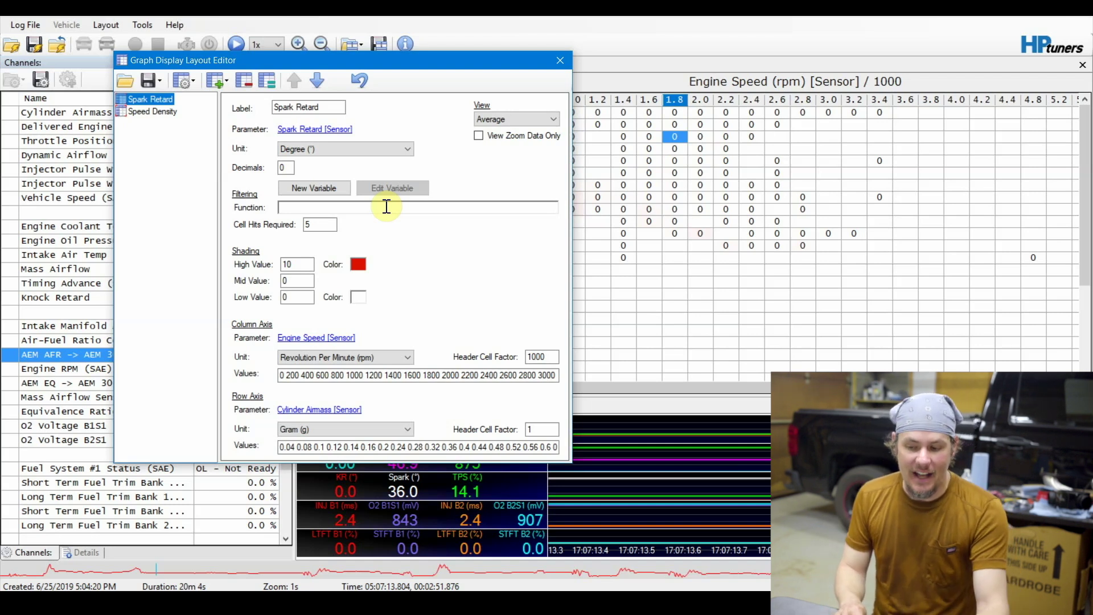
left_click(216, 80)
left_click(239, 101)
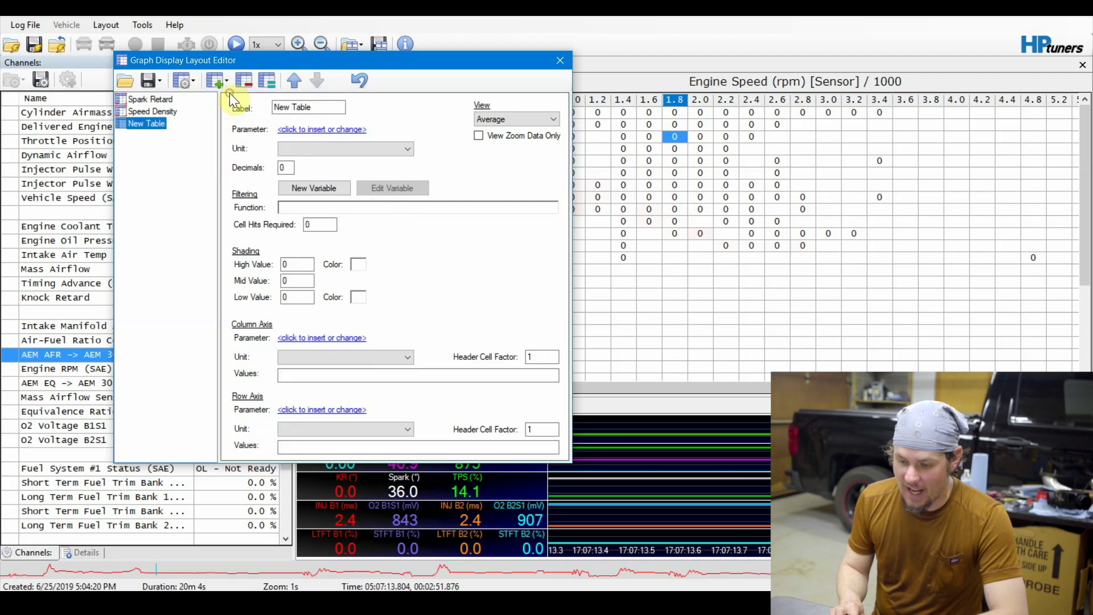
left_click(316, 129)
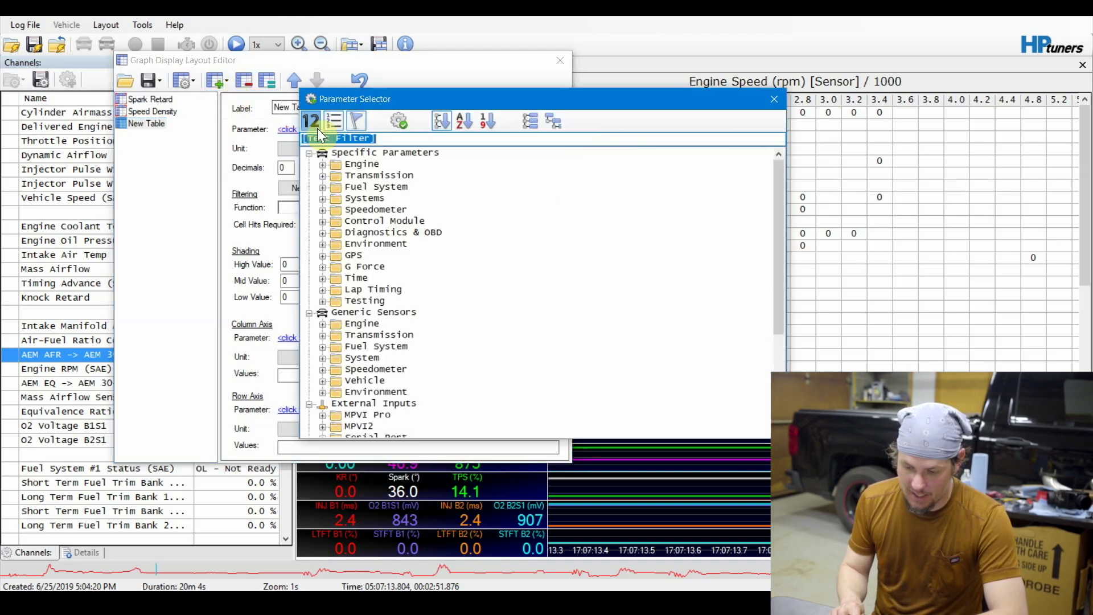
left_click(780, 362)
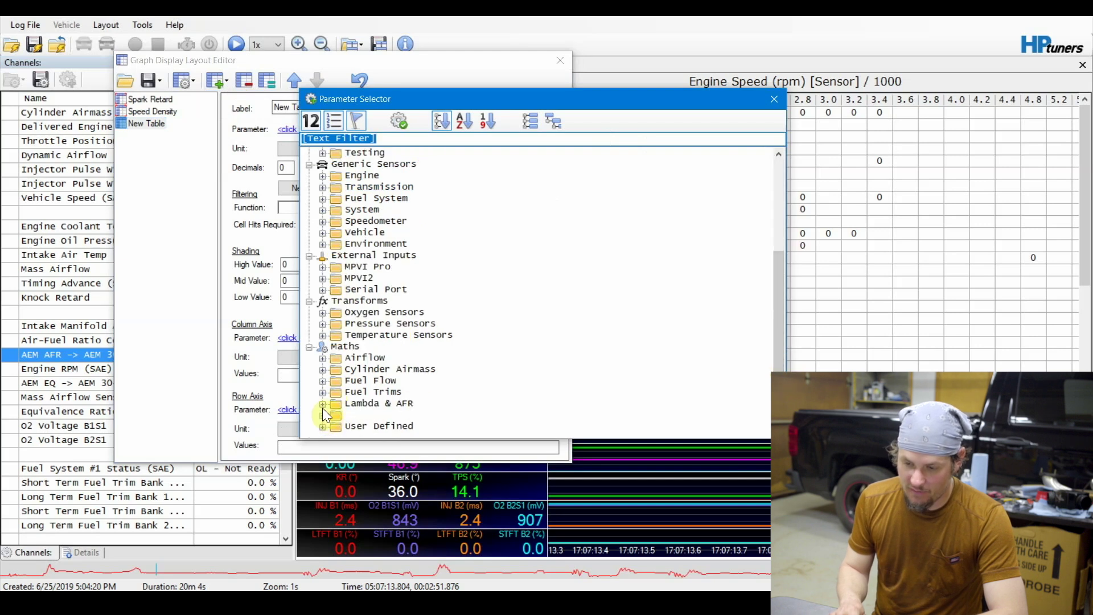
left_click(323, 404)
left_click(374, 416)
double_click(377, 418)
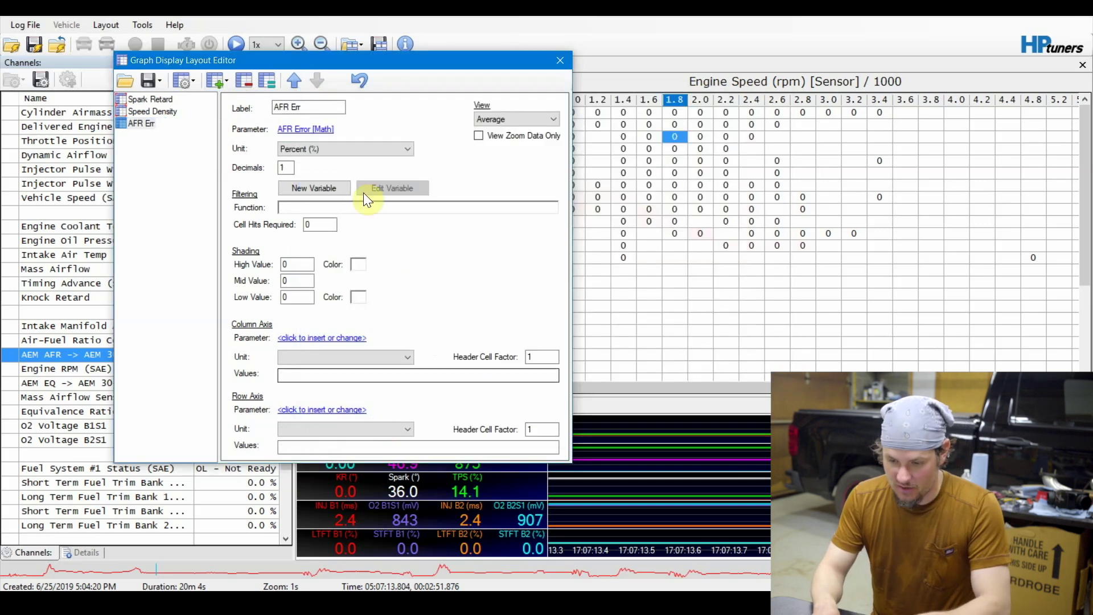
Step: Label the histogram '2002 SD Error' with 2 decimals, 15 cell hits required and high value 25
left_click(313, 107)
double_click(282, 108)
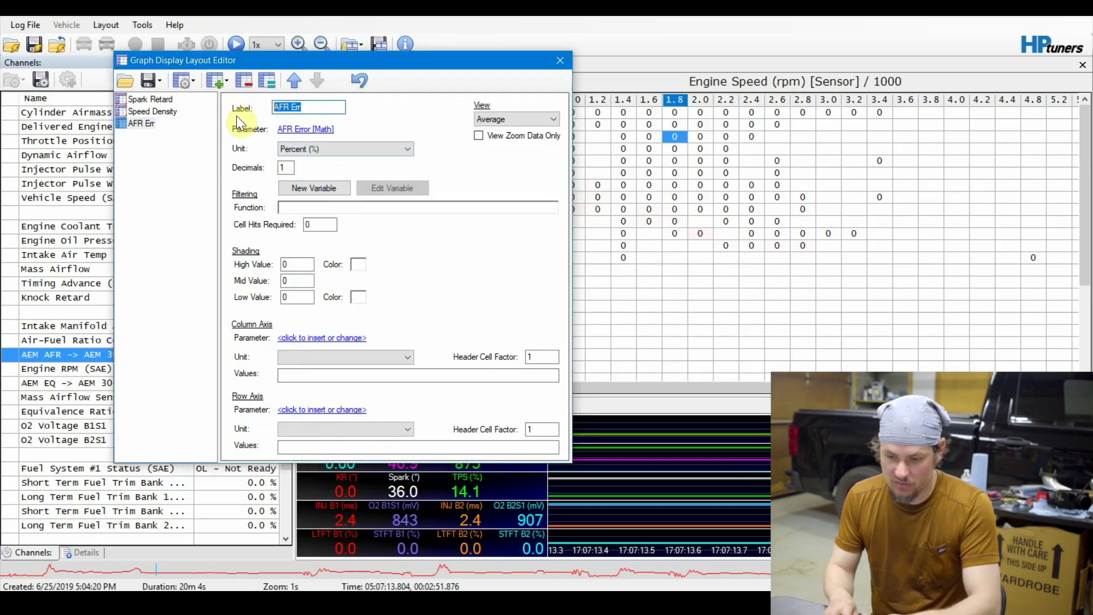
type("2002 SD")
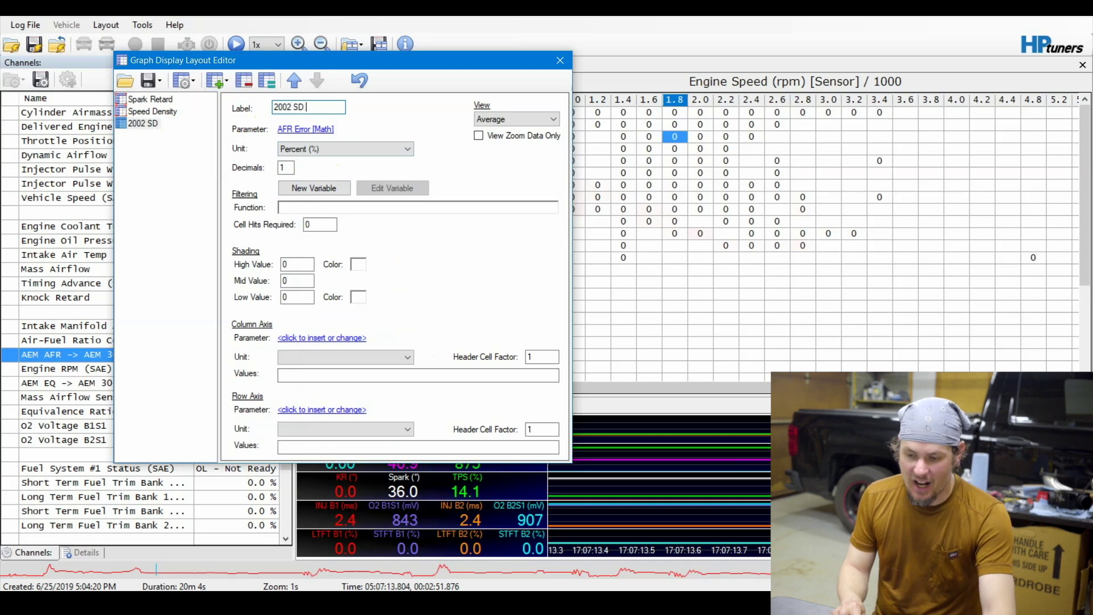
type(" Error")
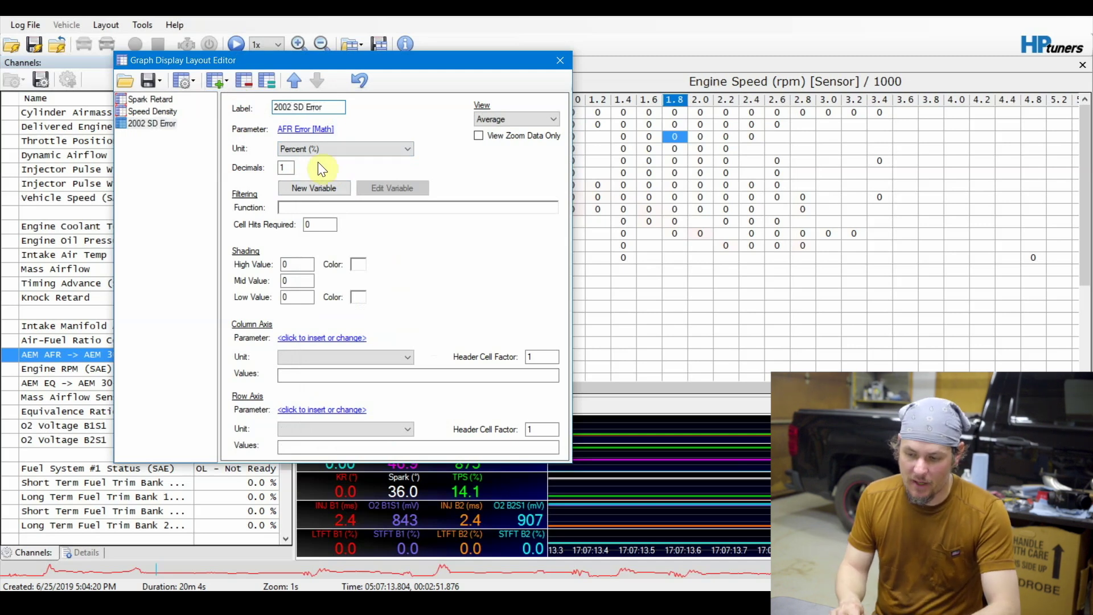
double_click(284, 167)
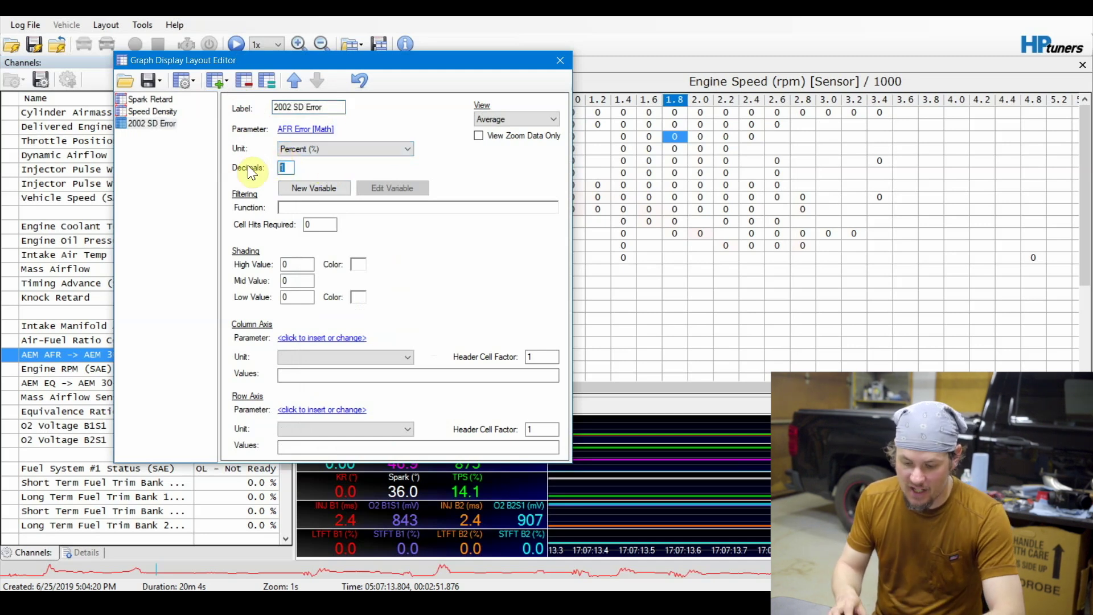
type("2")
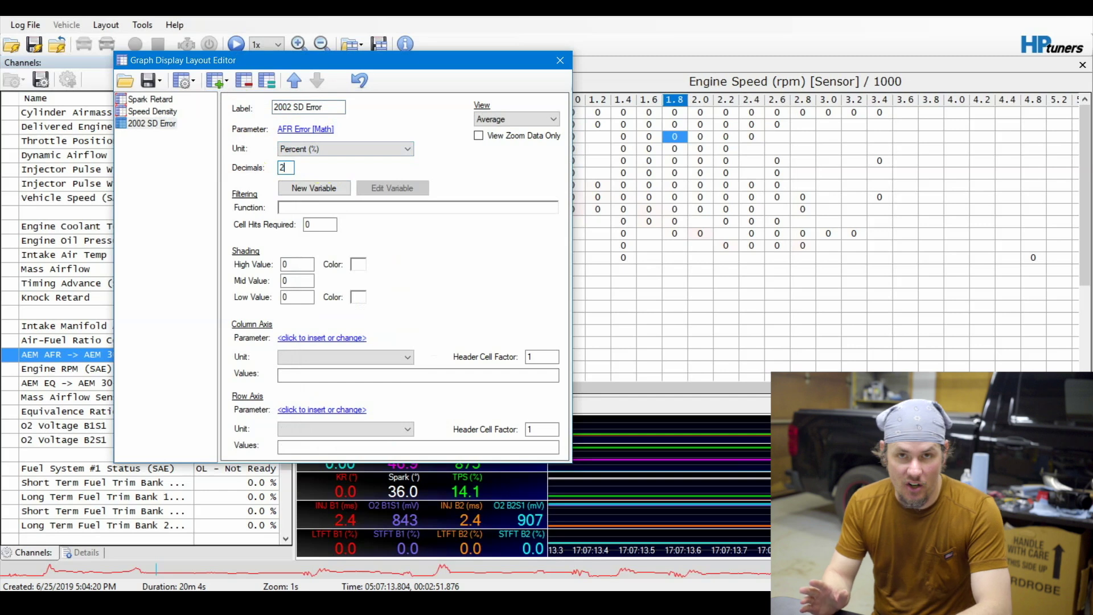
double_click(323, 224)
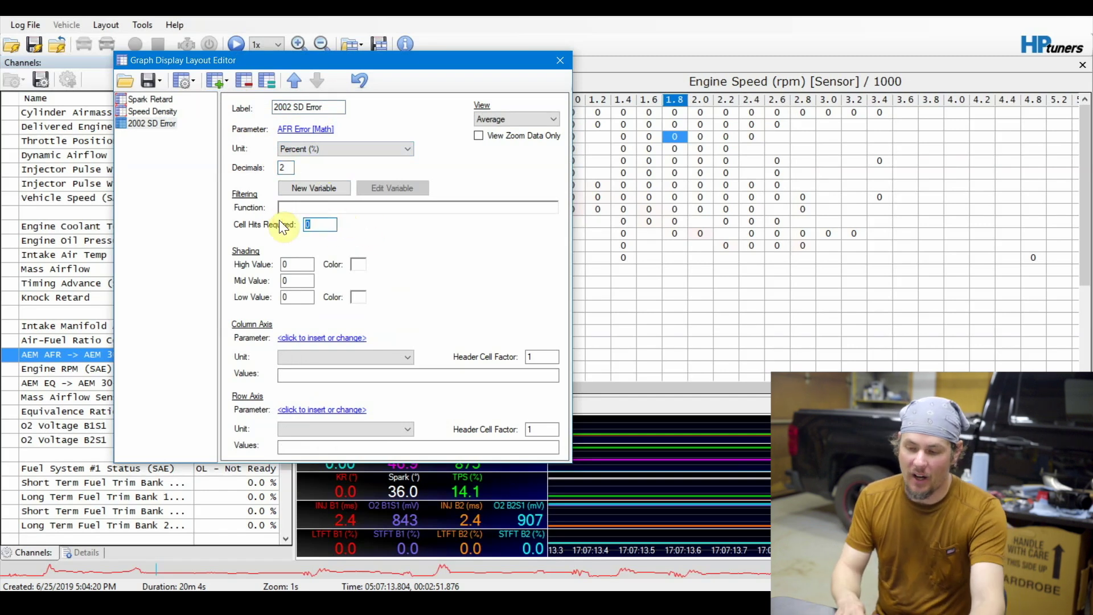
type("15")
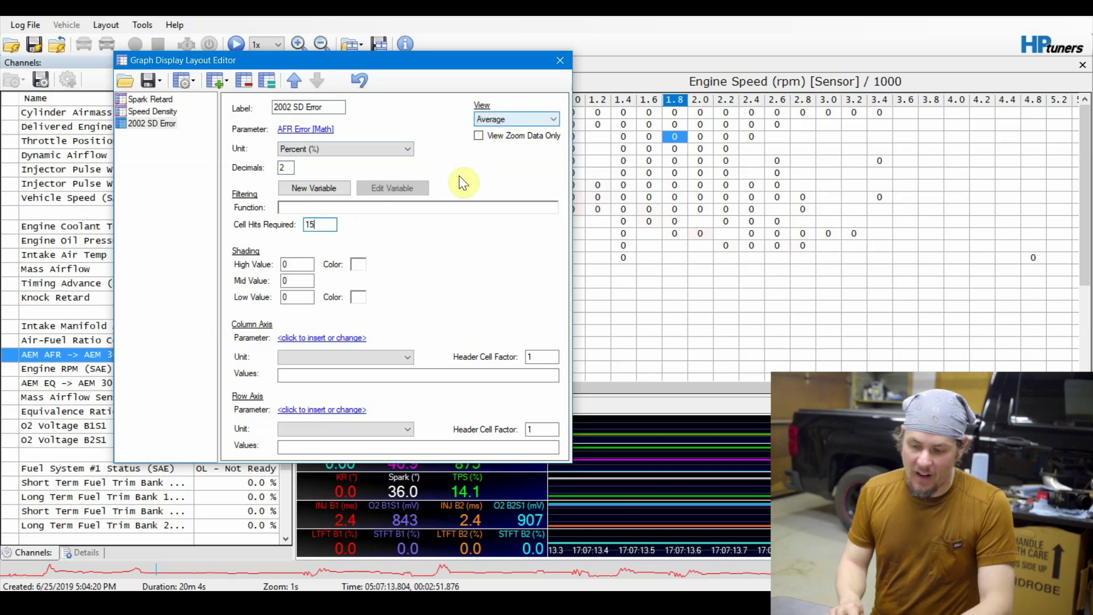
double_click(296, 264)
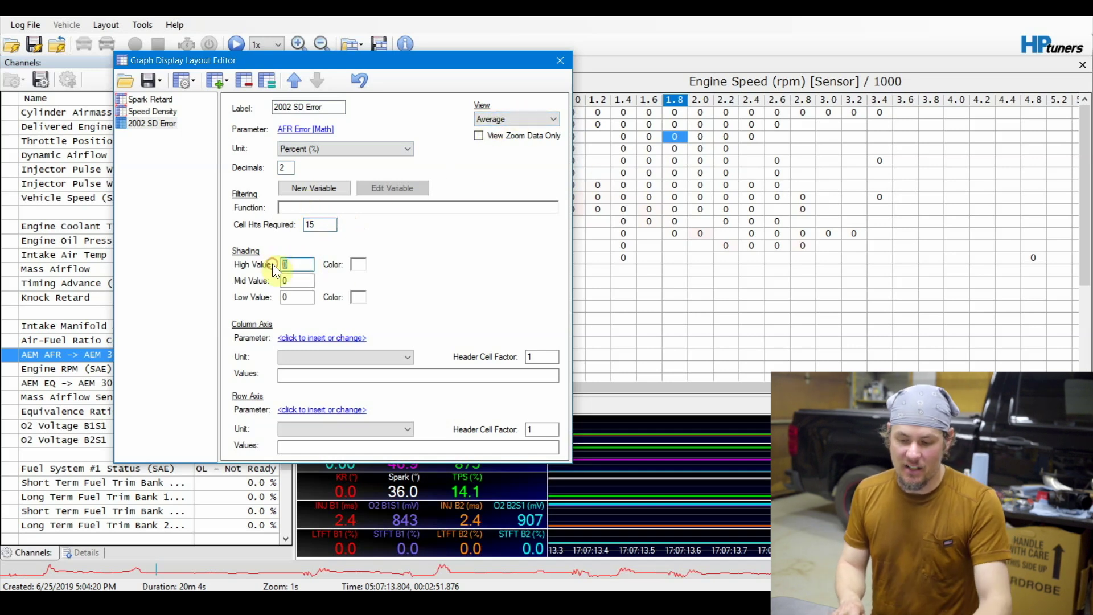
type("25")
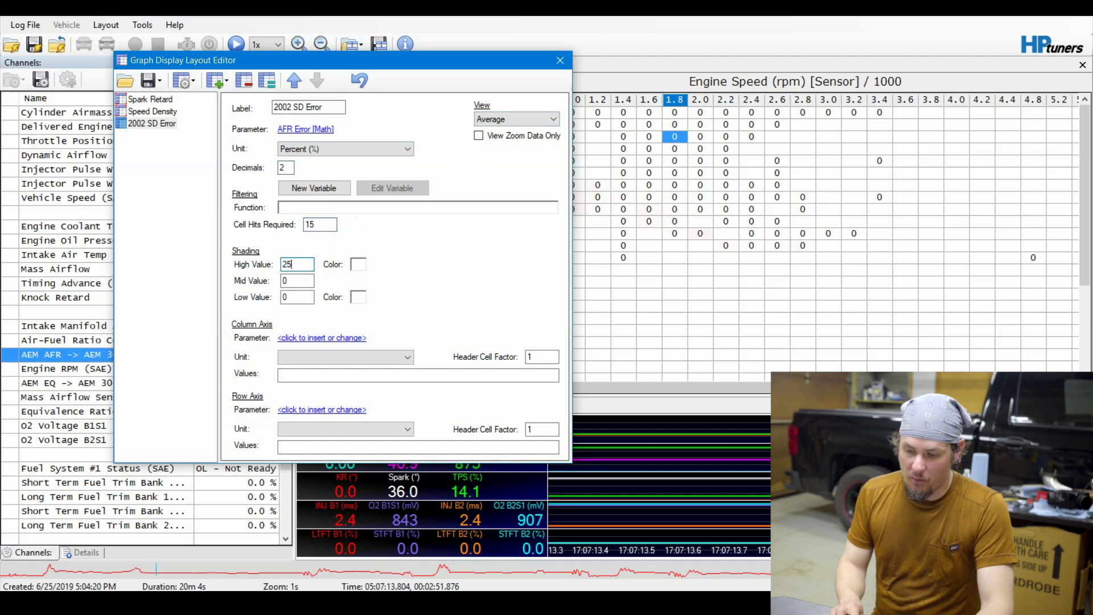
Step: Shade the histogram red at high value 25 and green at low value -25
left_click(355, 265)
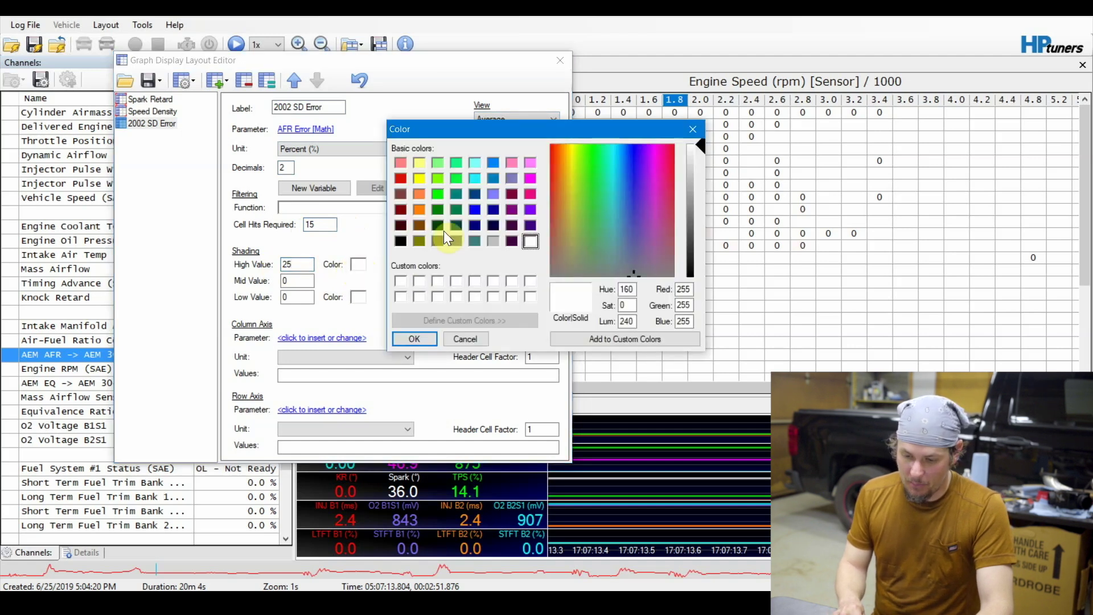
left_click(402, 179)
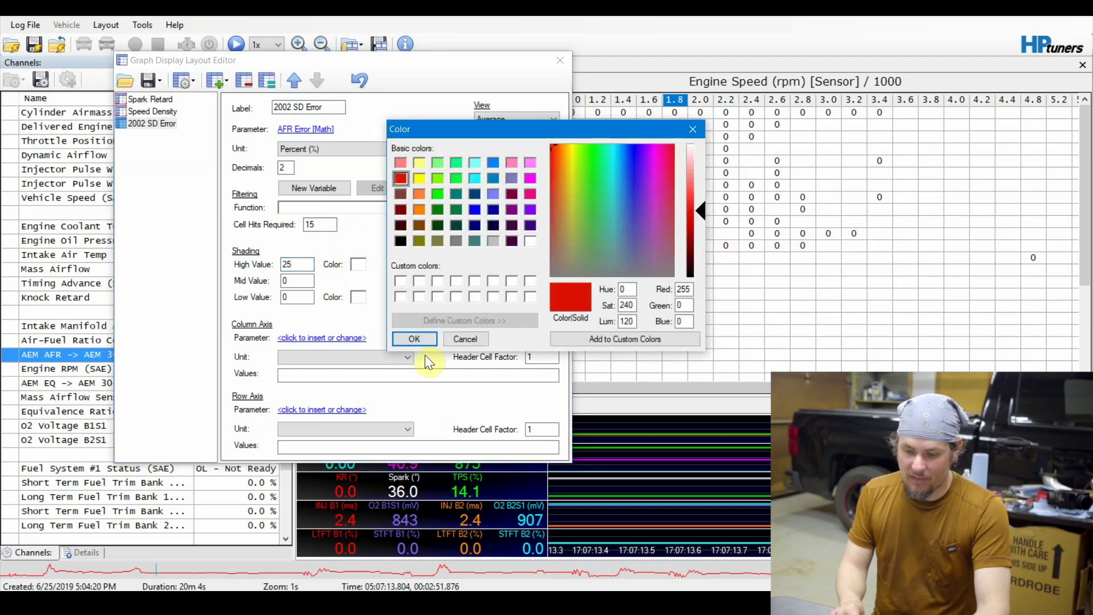
left_click(428, 337)
double_click(302, 297)
type("-2")
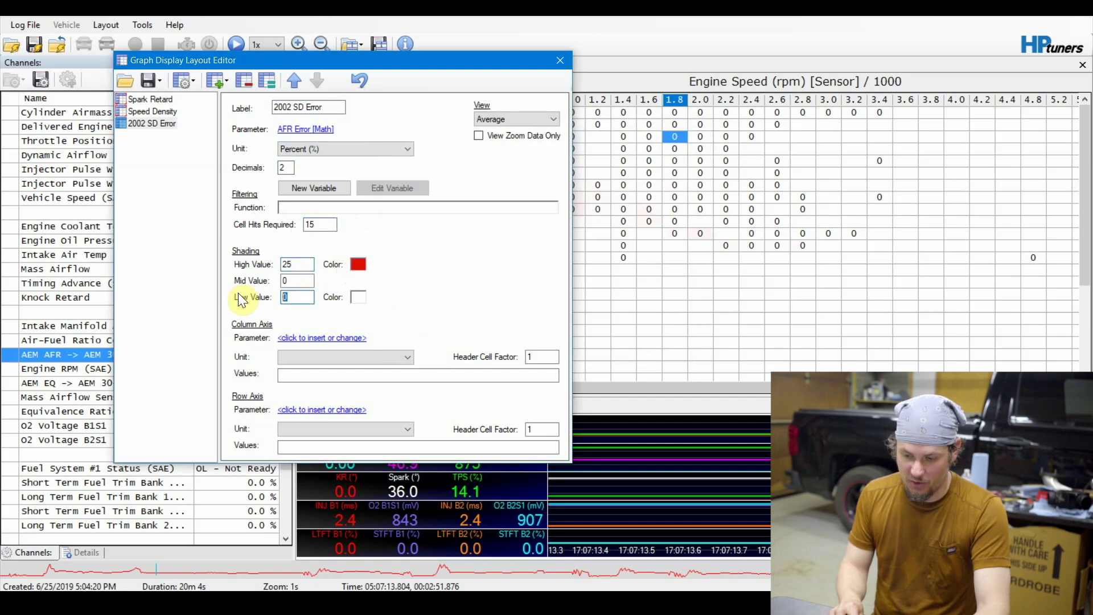
type("5")
left_click(359, 296)
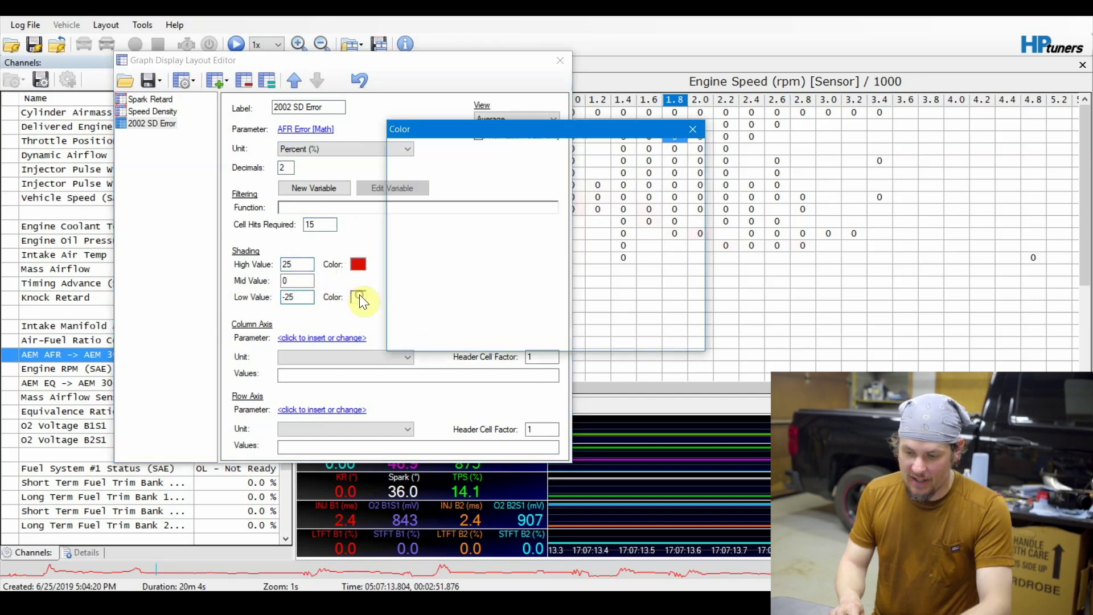
left_click(435, 195)
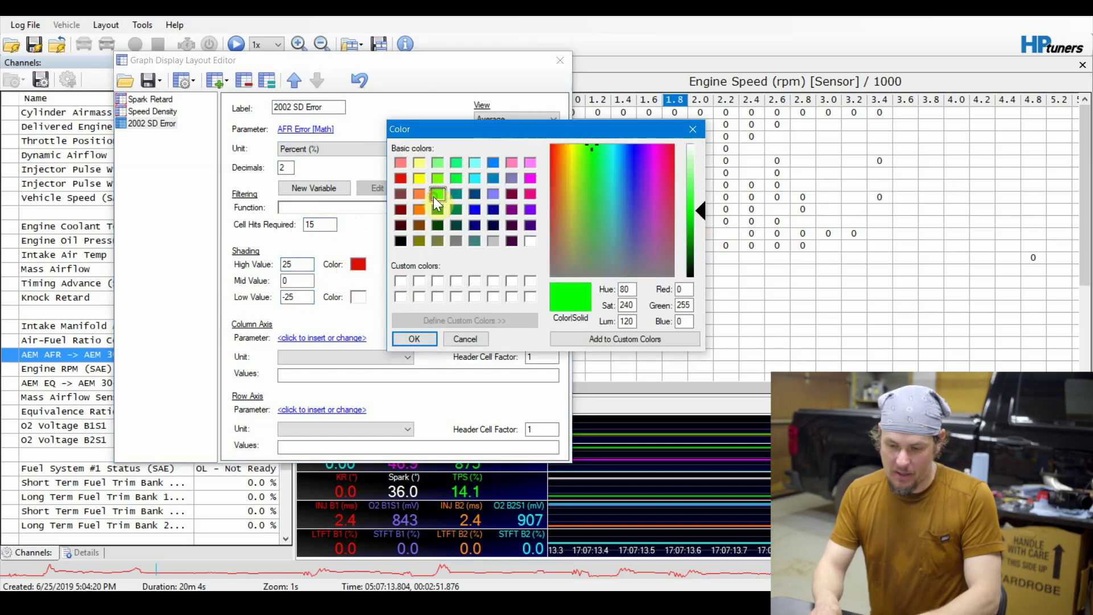
left_click(407, 339)
Step: Set the histogram's column axis to Engine Speed [Sensor] in rpm
left_click(352, 338)
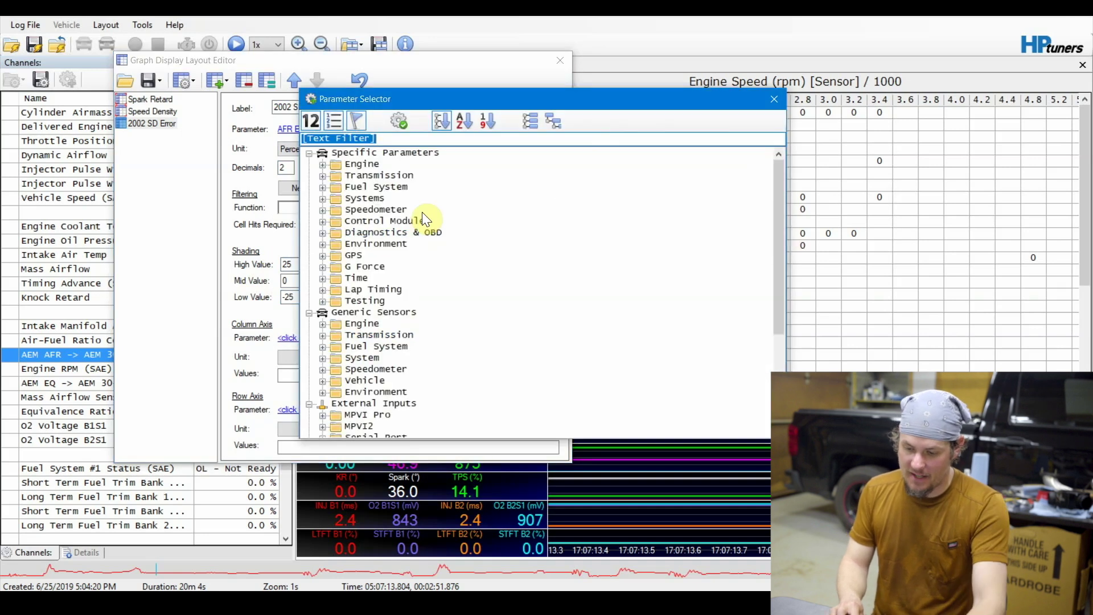
type("RPM")
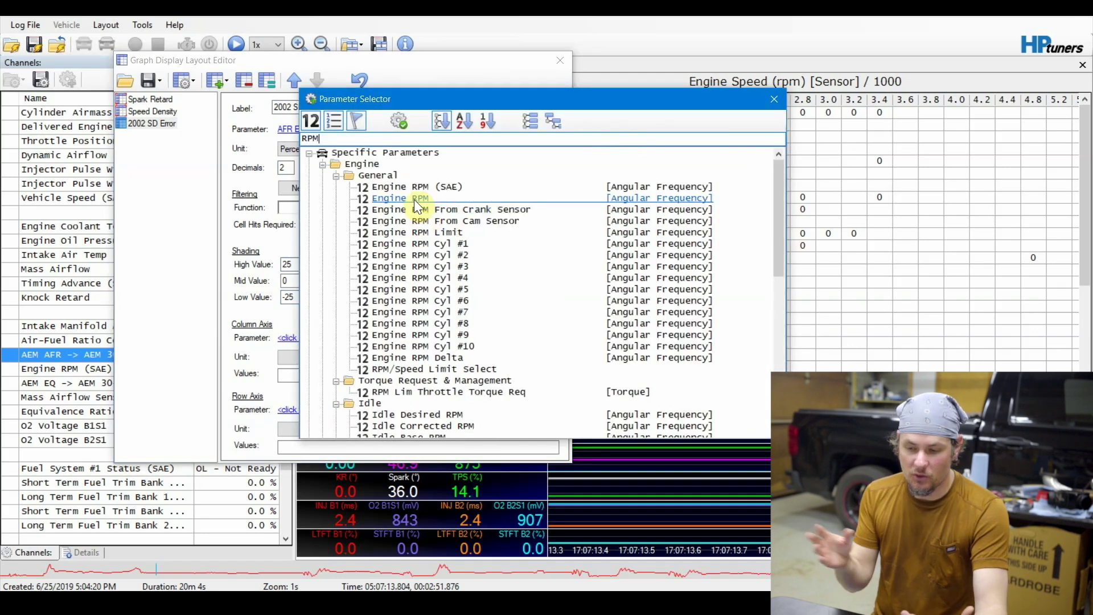
double_click(415, 188)
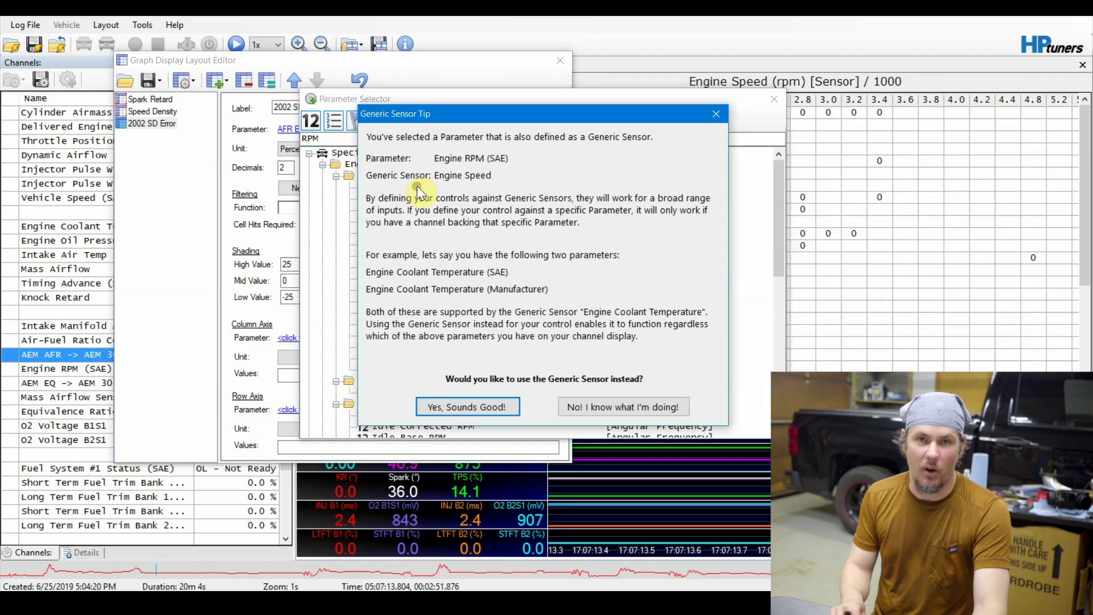
left_click(486, 408)
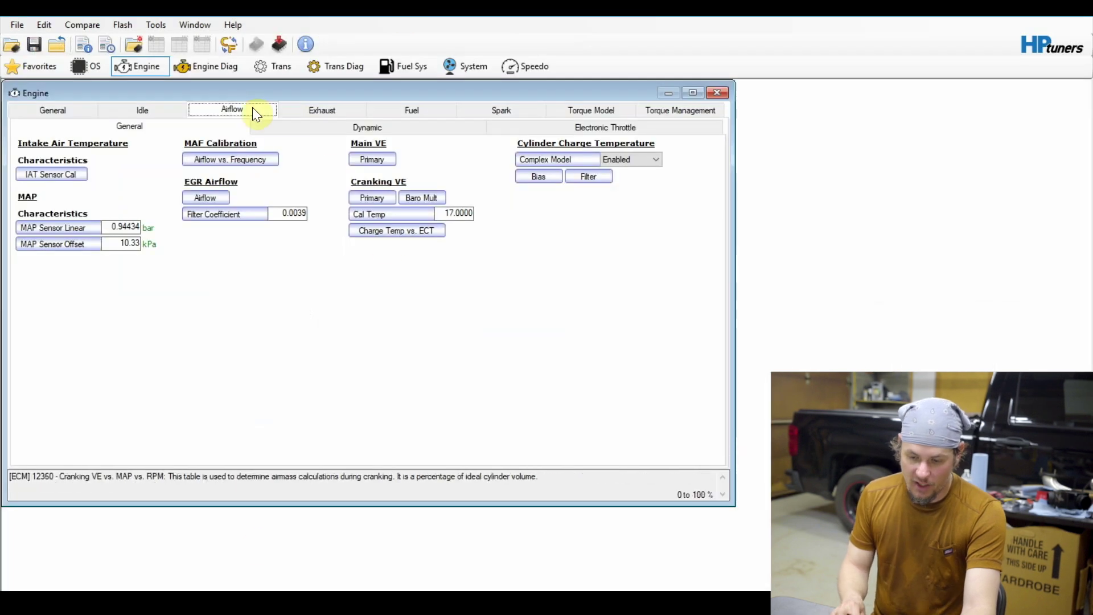
Step: Copy the Primary VE table's rpm column labels in VCM Editor and return to the layout editor
left_click(381, 161)
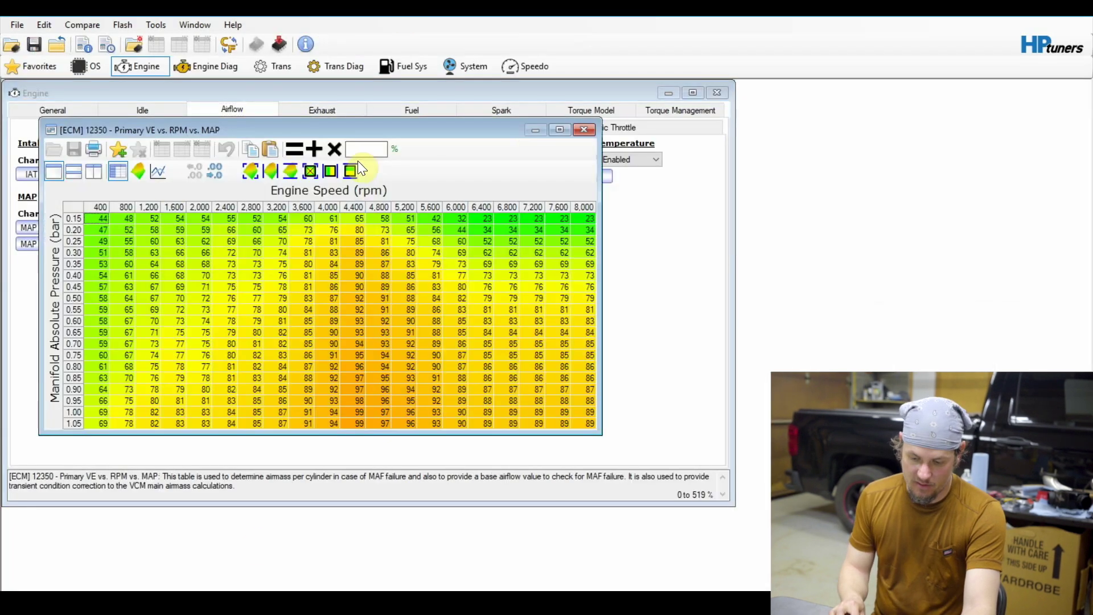
right_click(73, 206)
mouse_move(141, 340)
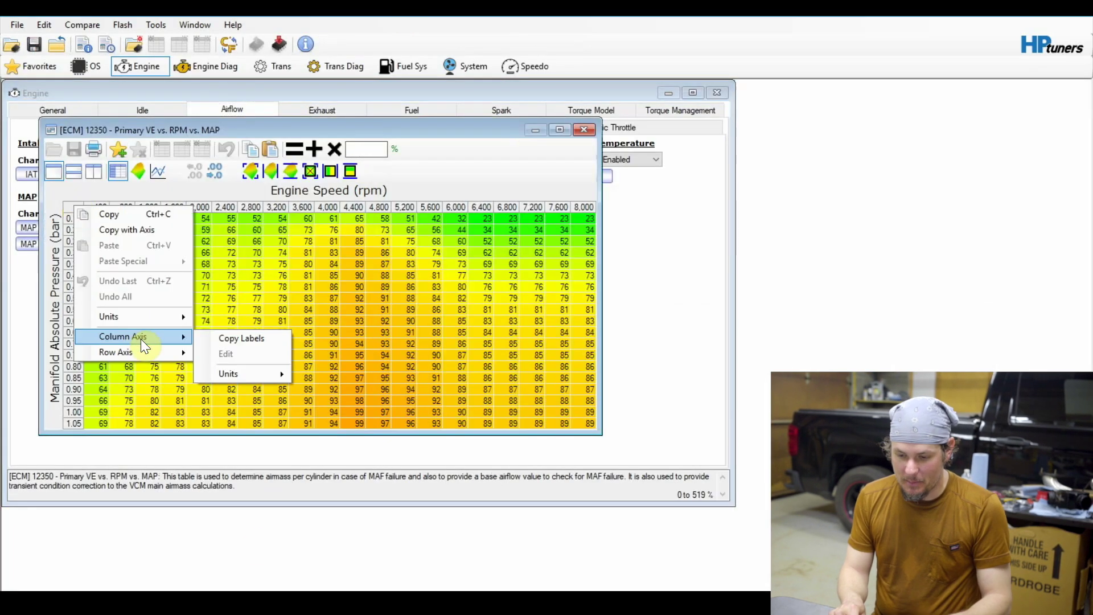
left_click(238, 338)
mouse_move(351, 589)
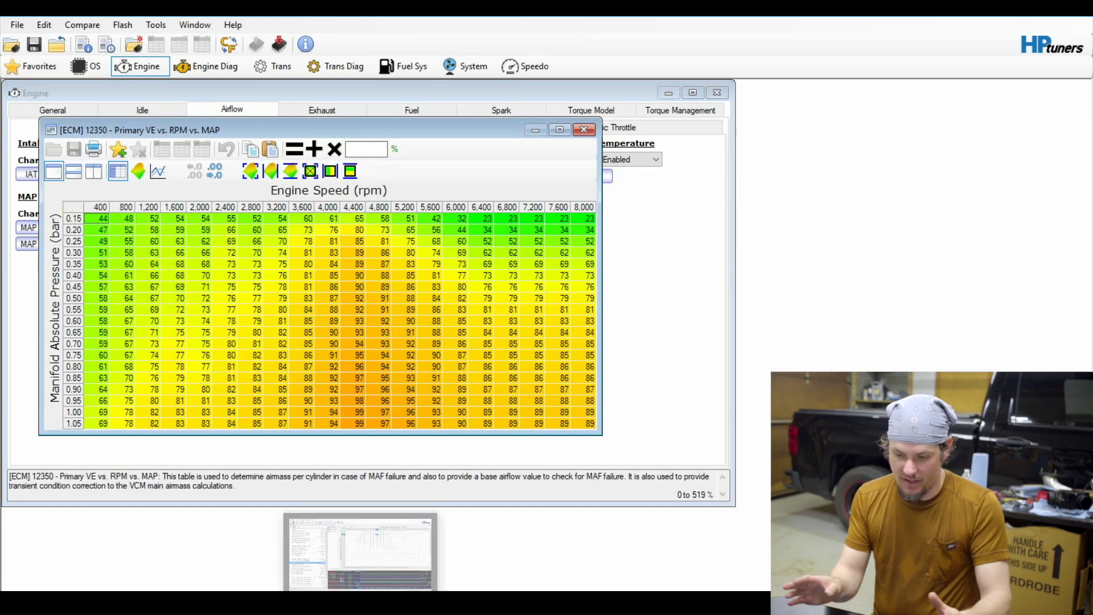
left_click(359, 549)
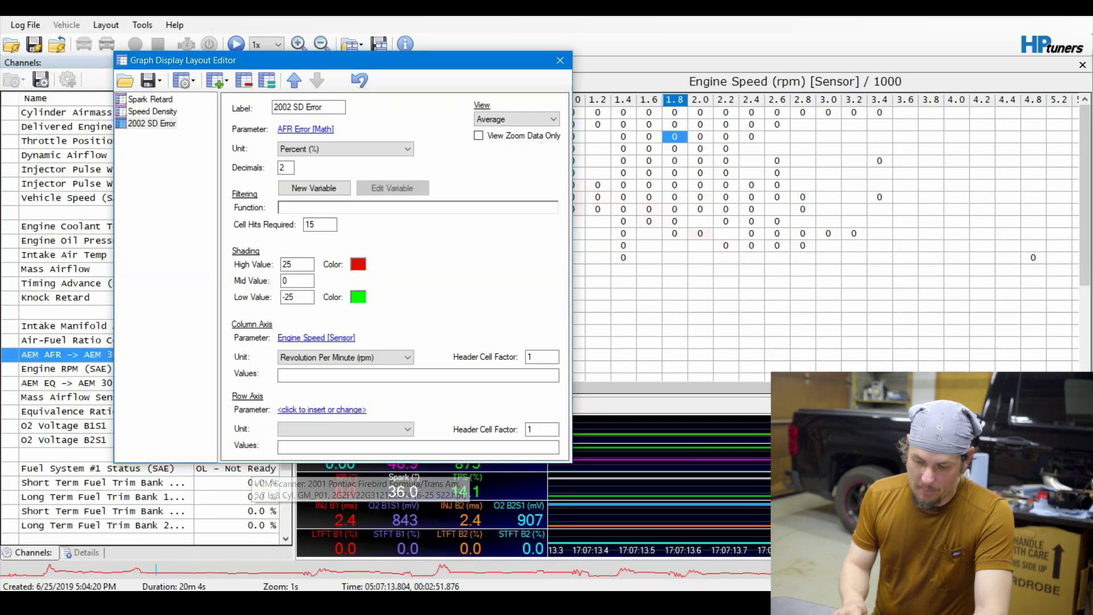
Step: Paste the rpm labels as histogram column values and set the row parameter to the generic manifold pressure (MAP)
left_click(328, 373)
key("ctrl+v")
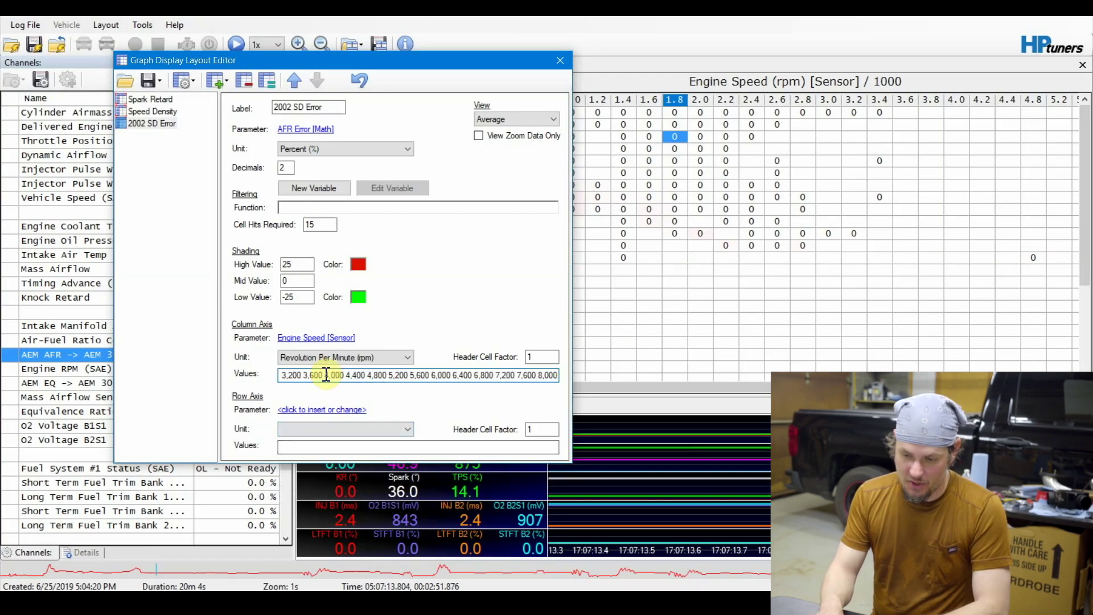
left_click(331, 411)
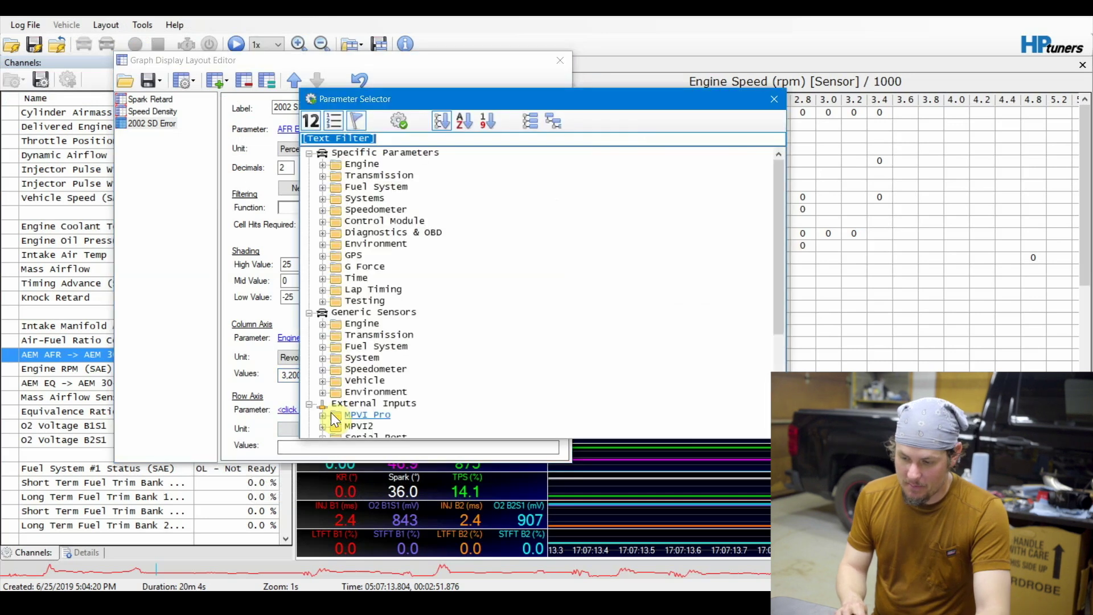
type("MAP")
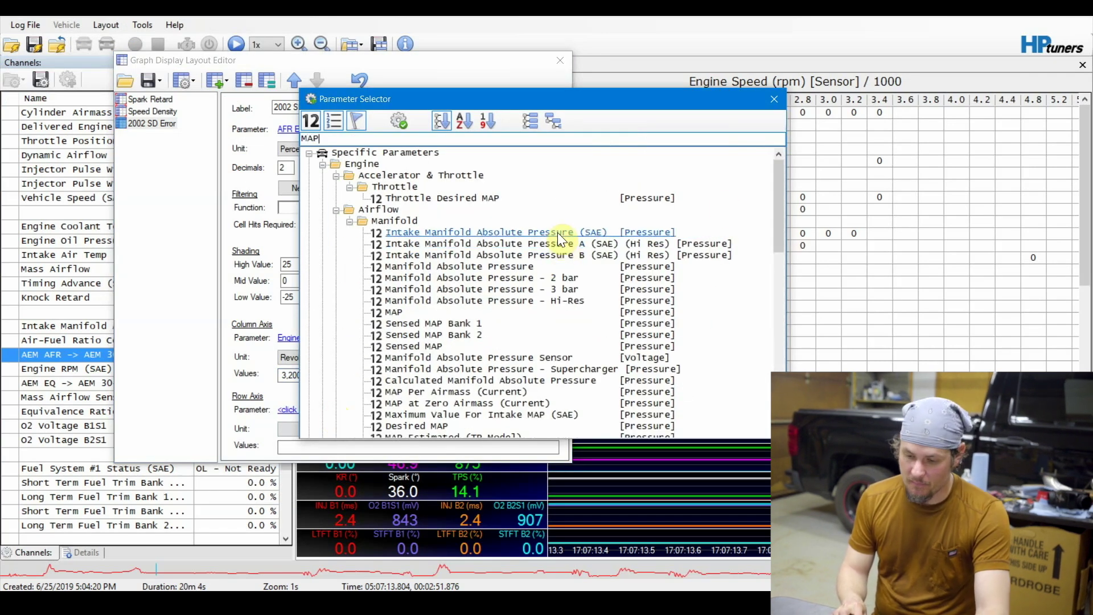
double_click(558, 232)
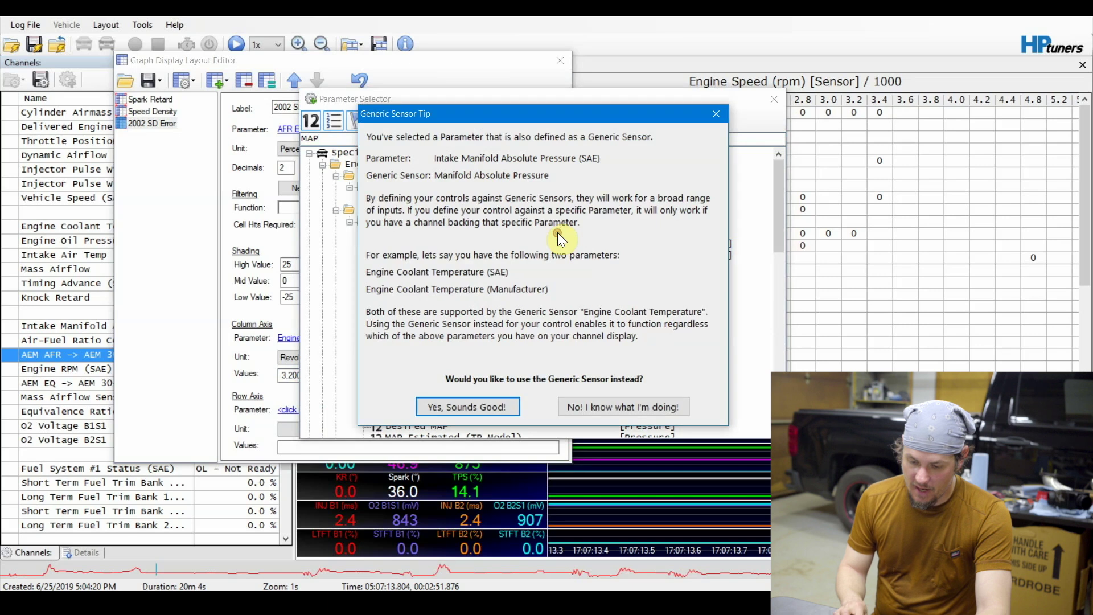
left_click(470, 405)
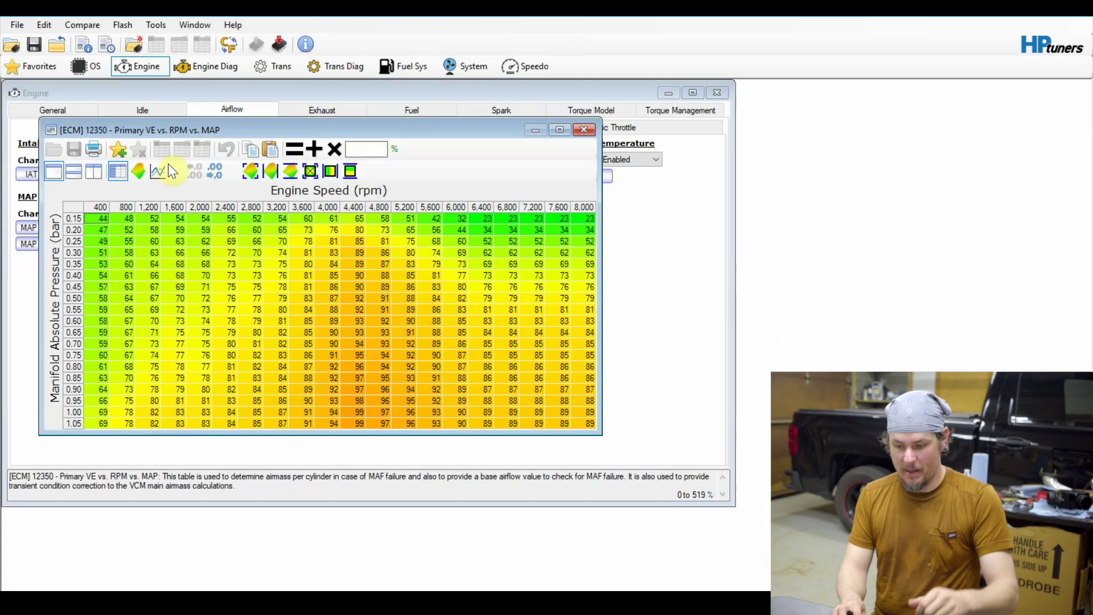
Step: Copy the VE table's MAP row labels in VCM Editor and paste them as the histogram's row values
right_click(70, 210)
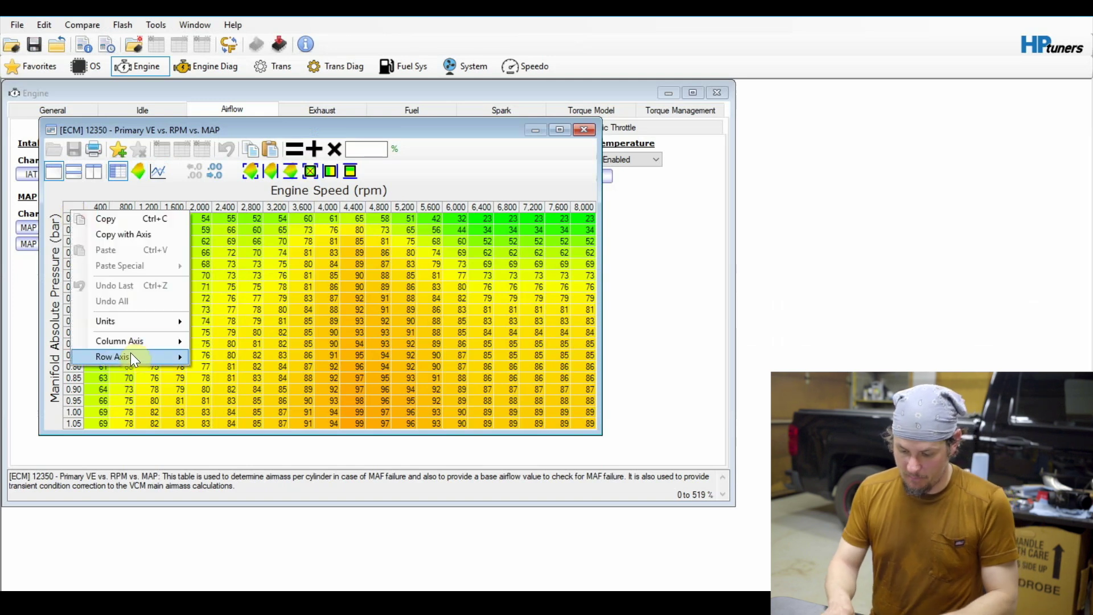
mouse_move(131, 354)
left_click(217, 357)
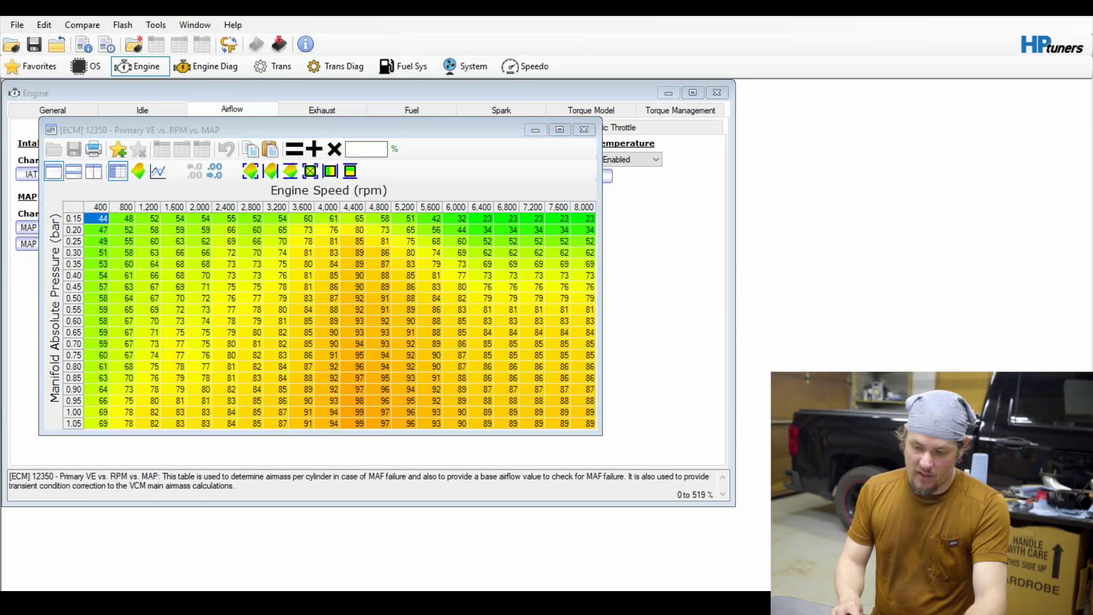
key("alt+Tab")
left_click(312, 445)
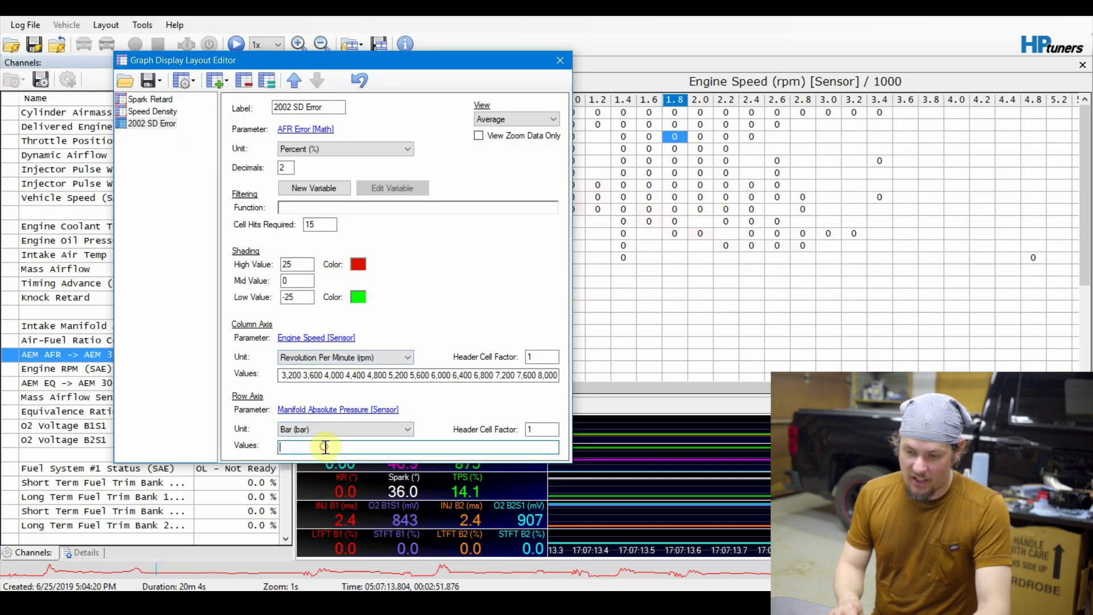
key("ctrl+v")
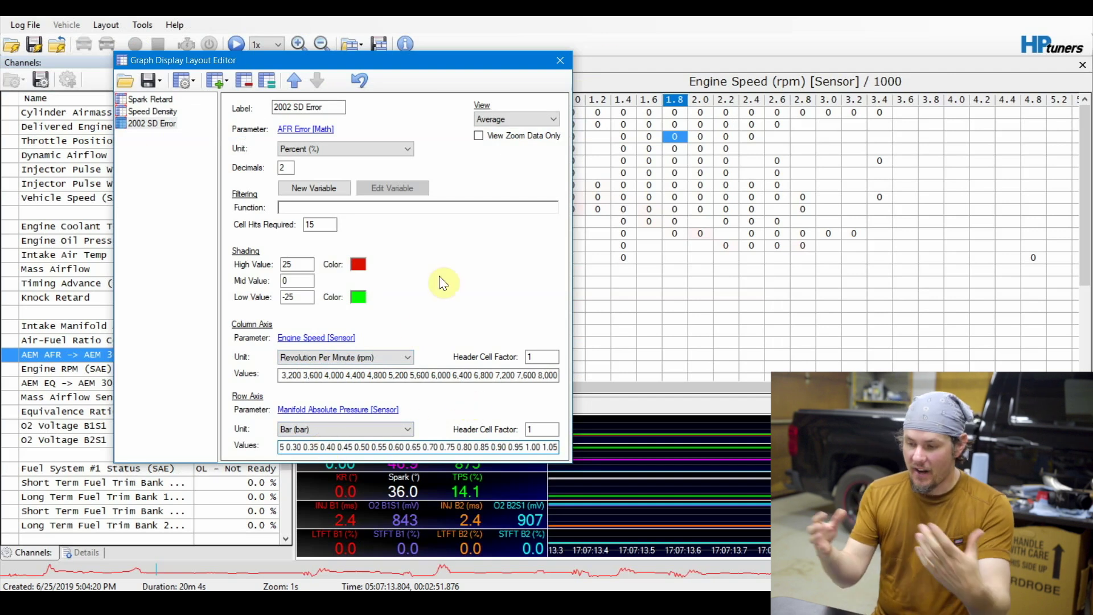
left_click(562, 62)
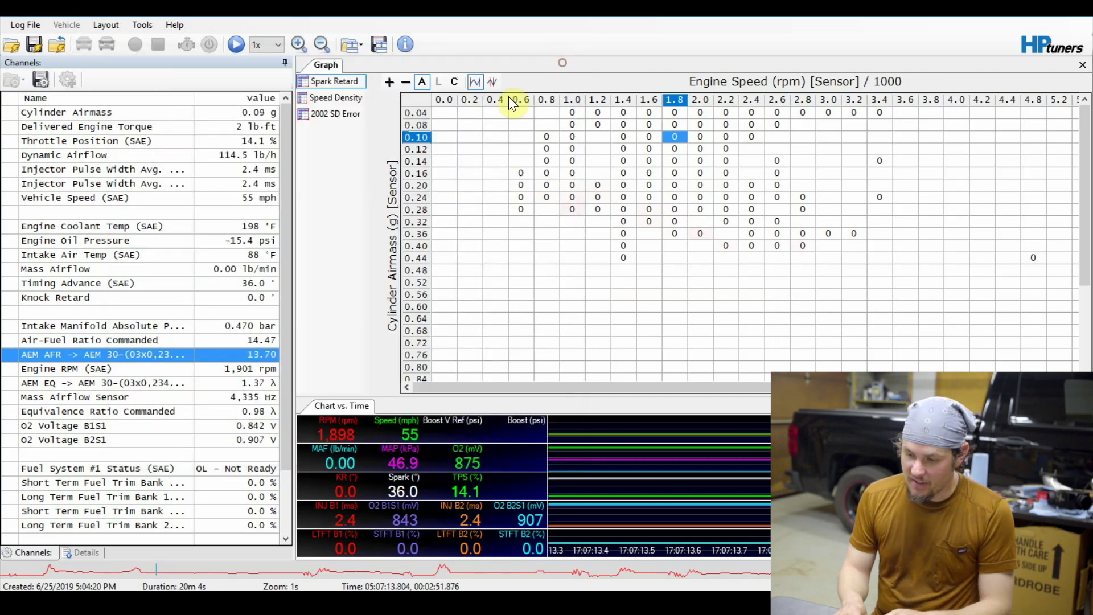
left_click(349, 113)
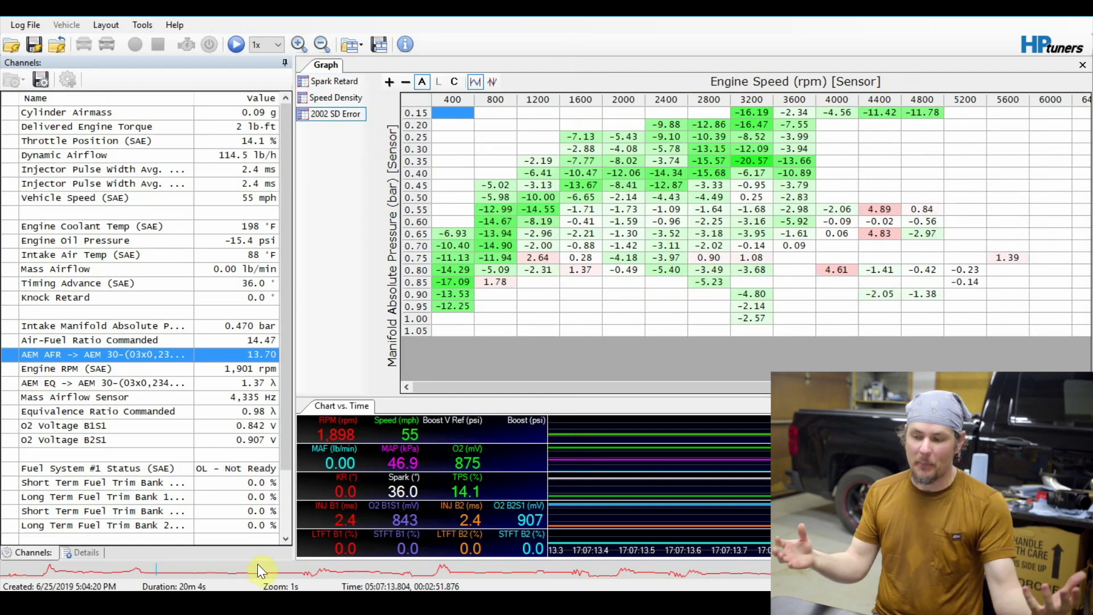
left_click_drag(261, 565, 375, 568)
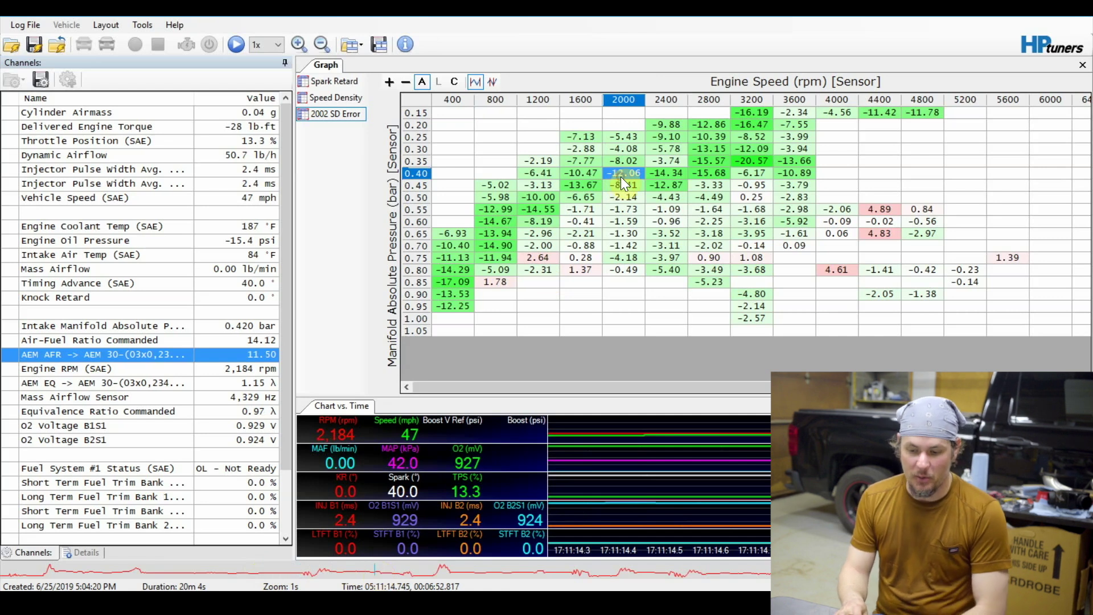
left_click(156, 344)
left_click(160, 352, "shift")
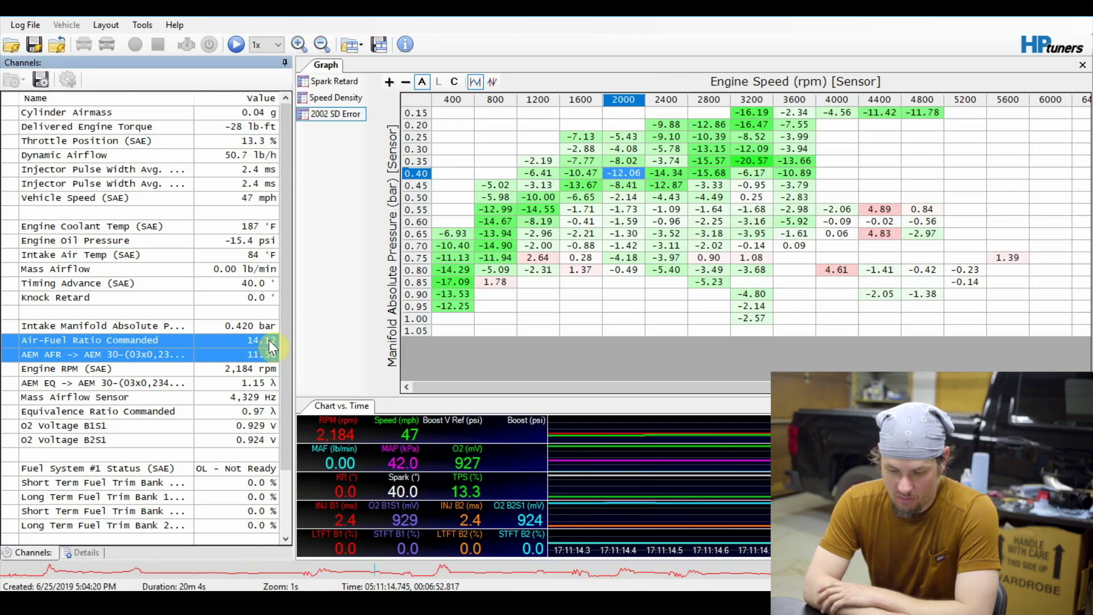
left_click(234, 343)
left_click(240, 368)
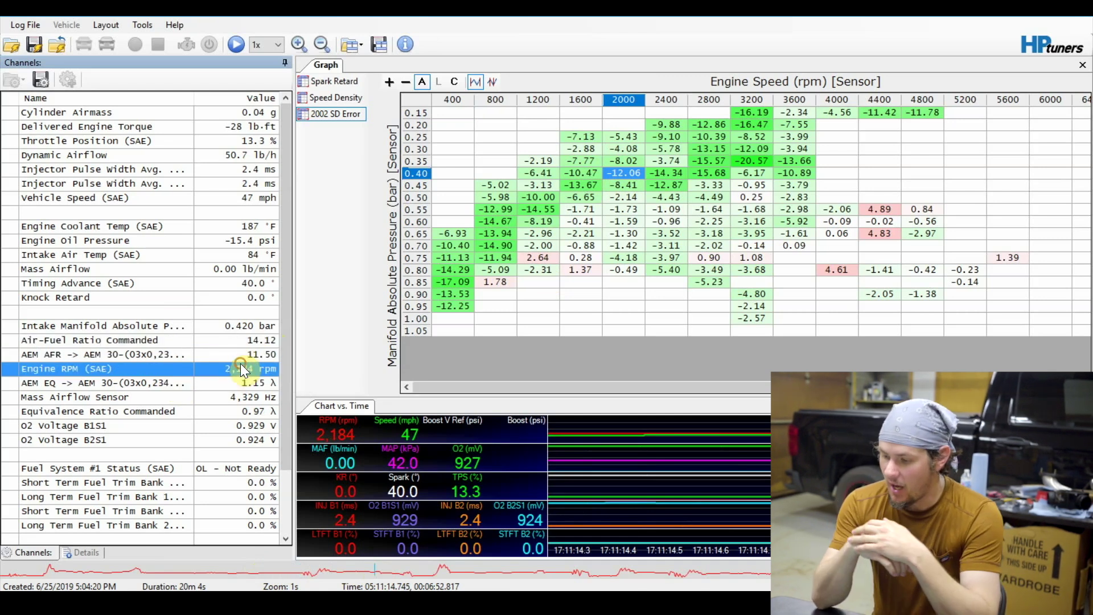
left_click(241, 356)
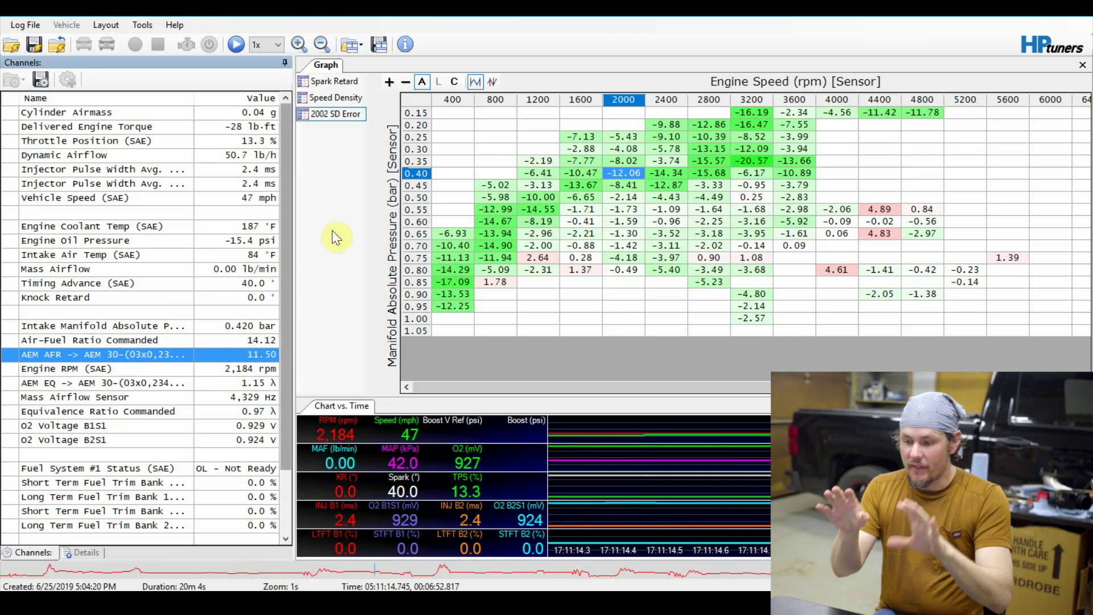
Step: Copy all cells of the SD error histogram in VCM Scanner
left_click(425, 98)
right_click(424, 98)
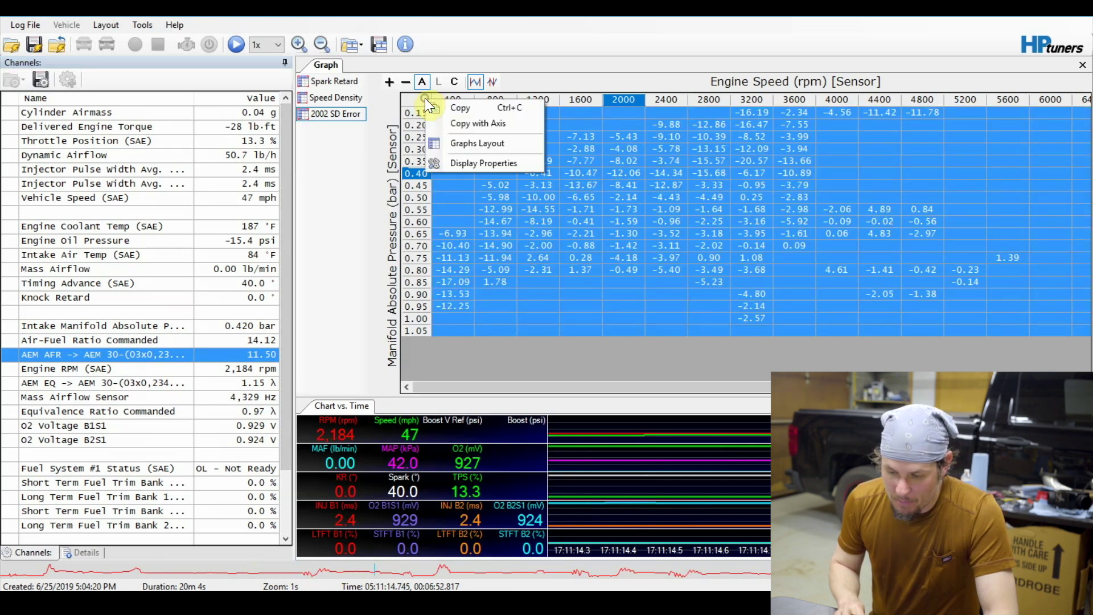
left_click(439, 106)
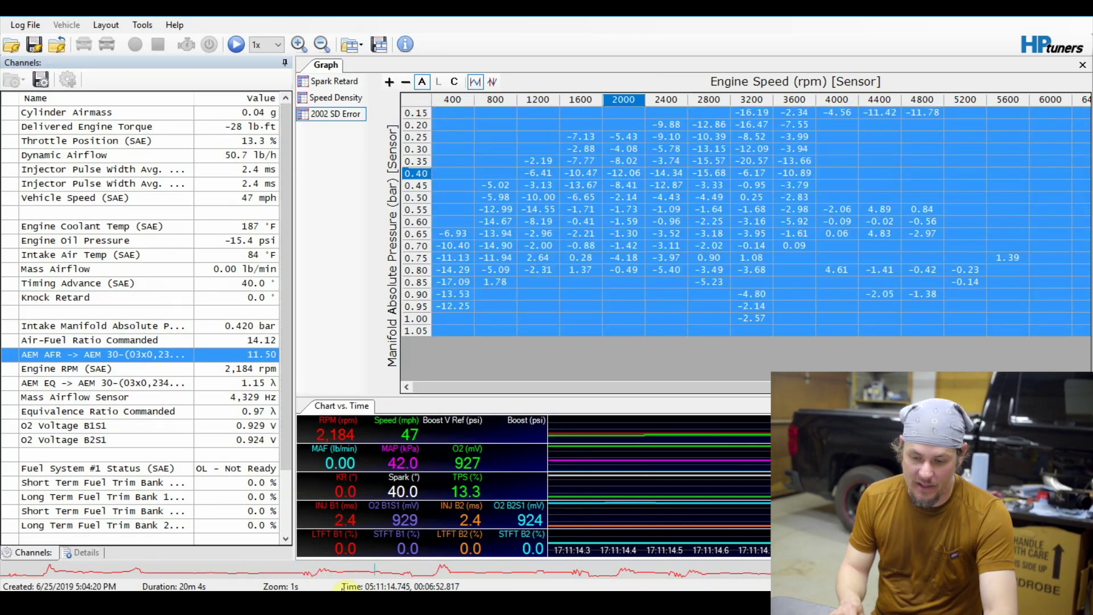
key("alt+Tab")
Step: Paste the errors onto the whole VE table using Paste Special > Multiply by % - Half
left_click(74, 203)
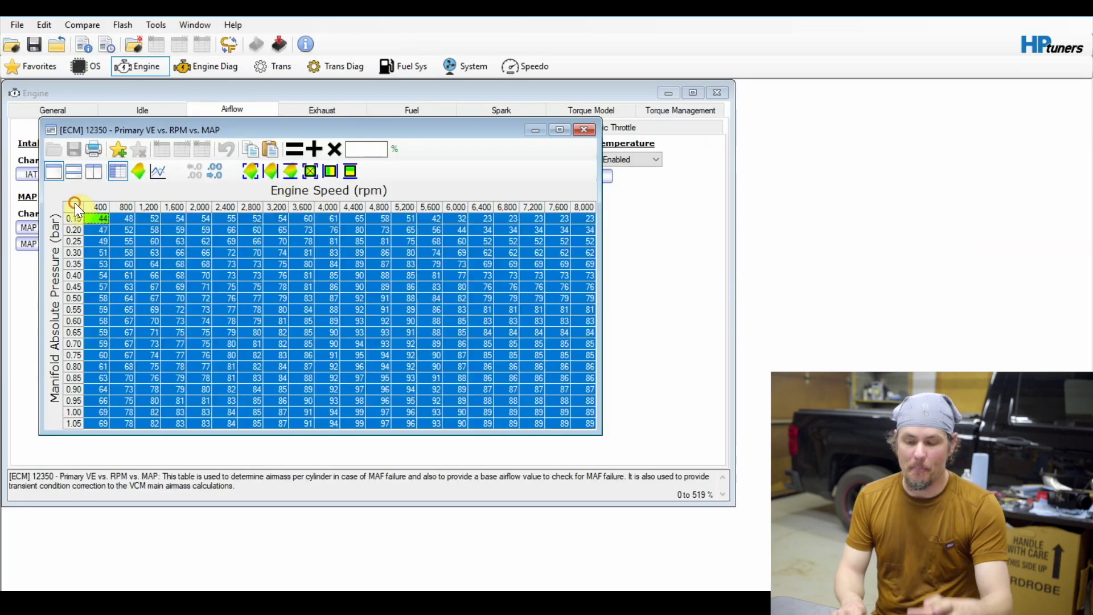
right_click(74, 203)
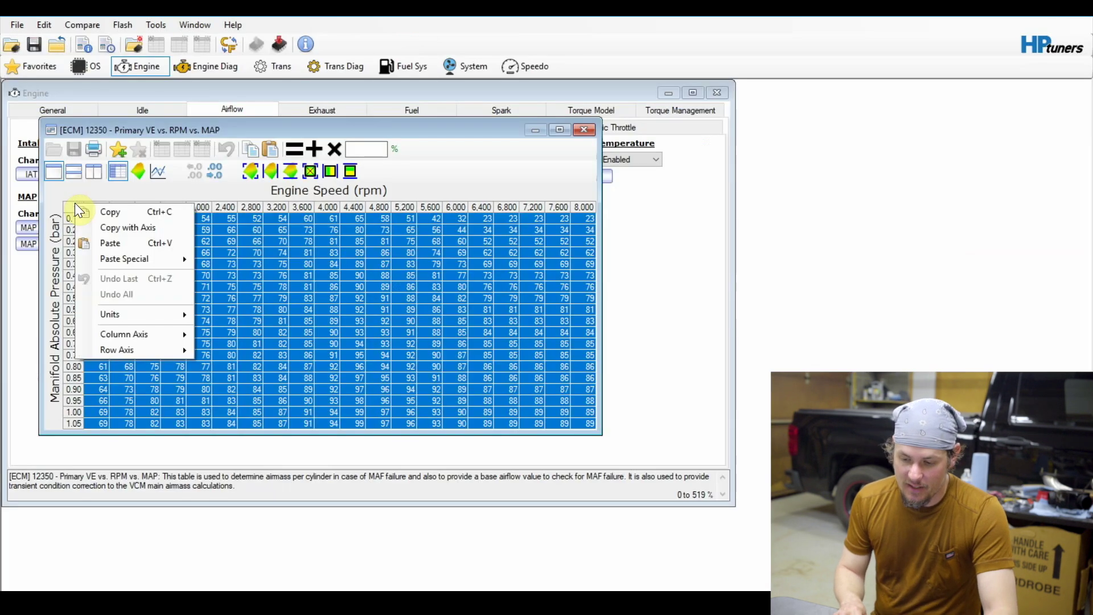
mouse_move(145, 263)
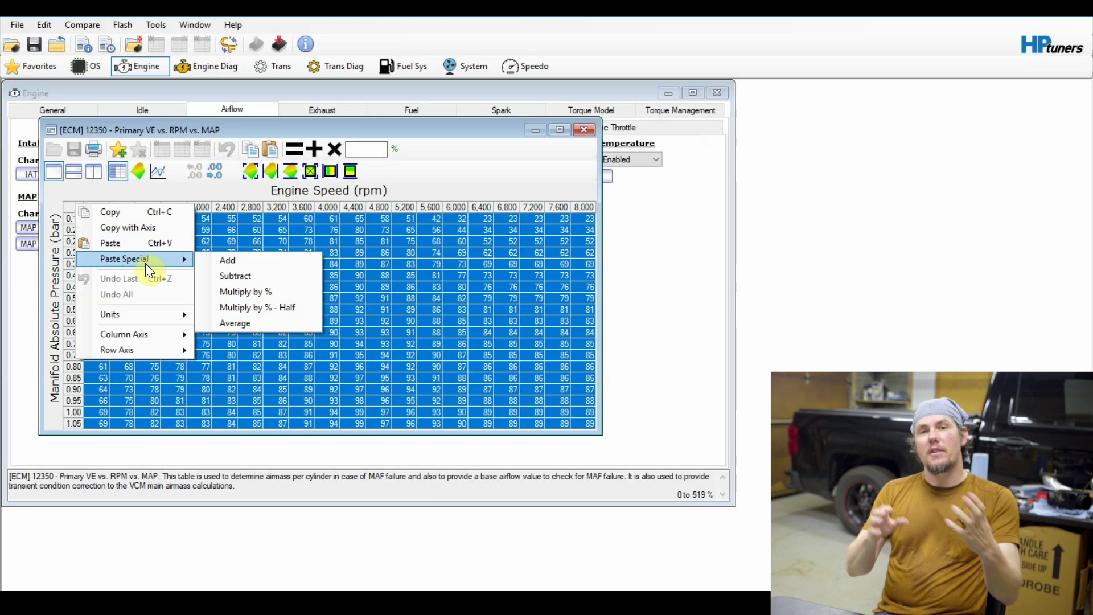
left_click(265, 309)
left_click(384, 286)
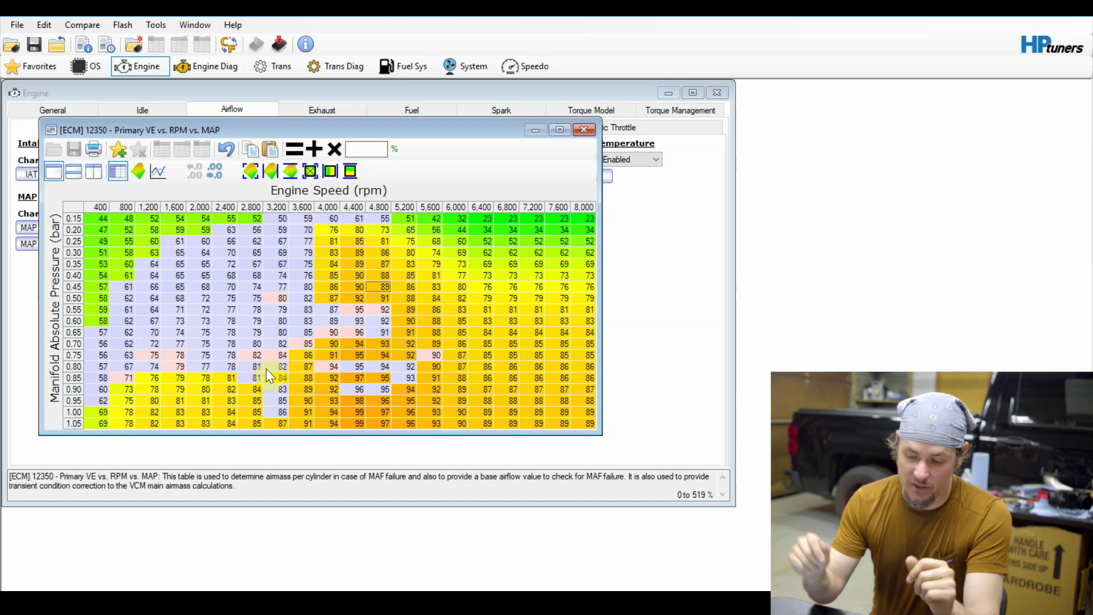
Step: Change the 3,200 rpm / 0.85 bar cell from 84 to 83
left_click(286, 375)
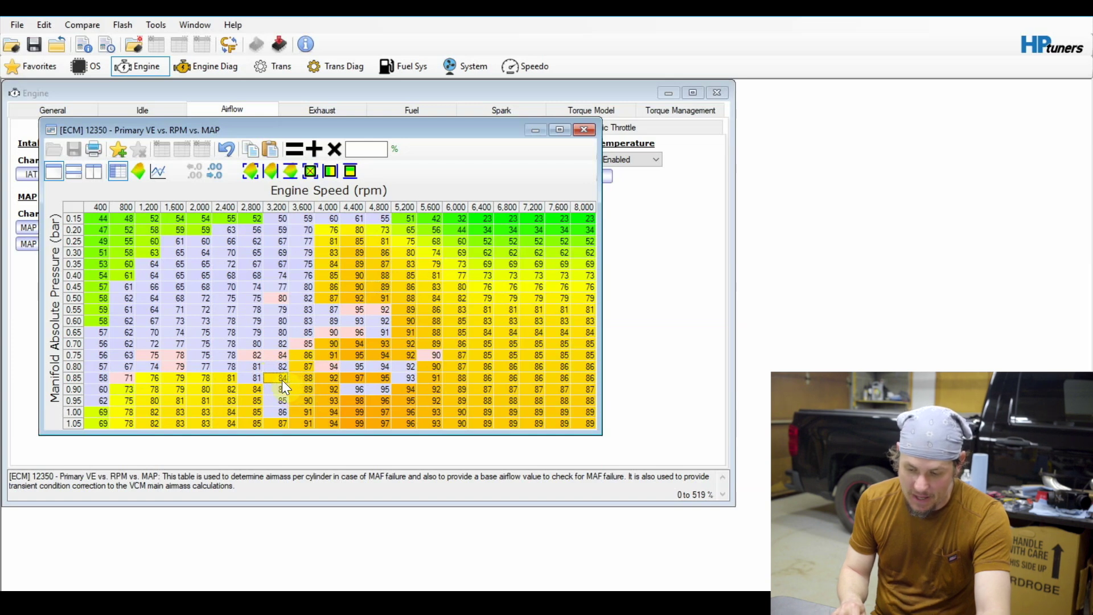
left_click(282, 365)
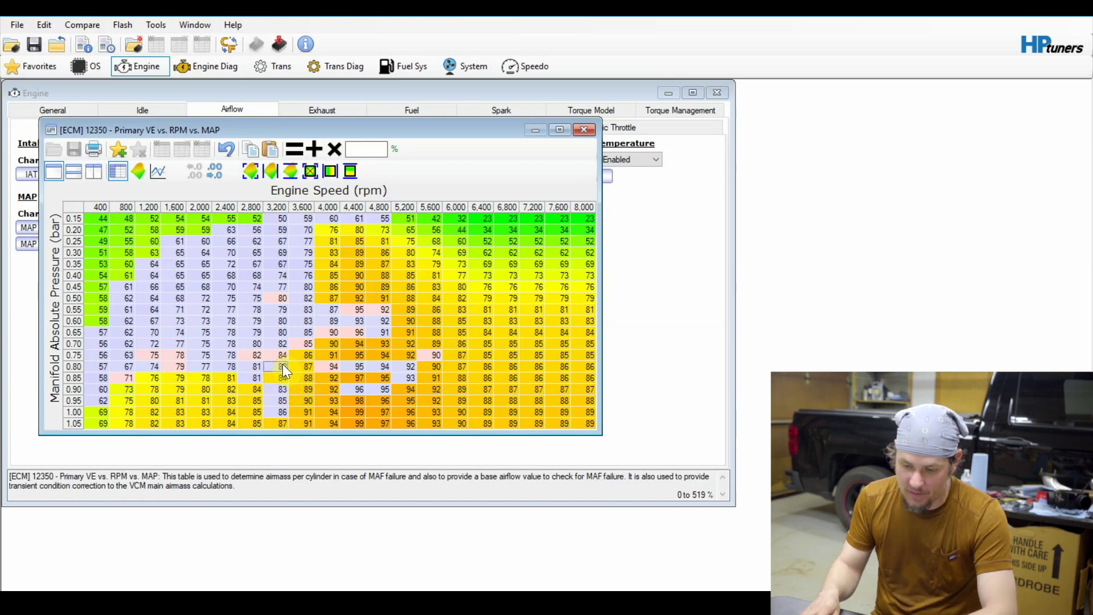
left_click(283, 391)
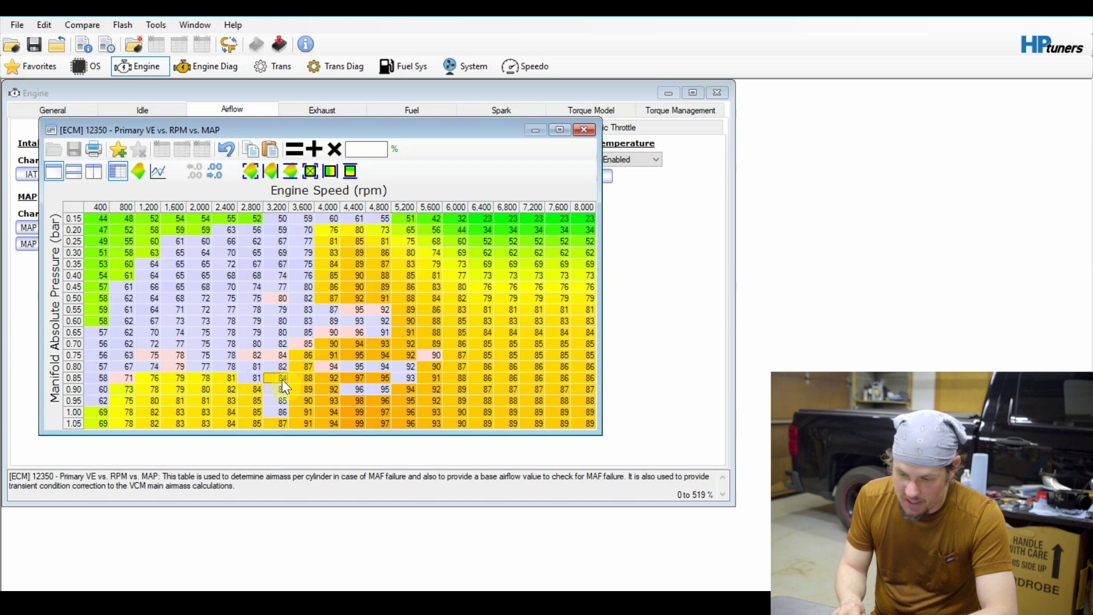
type("83")
key("Right")
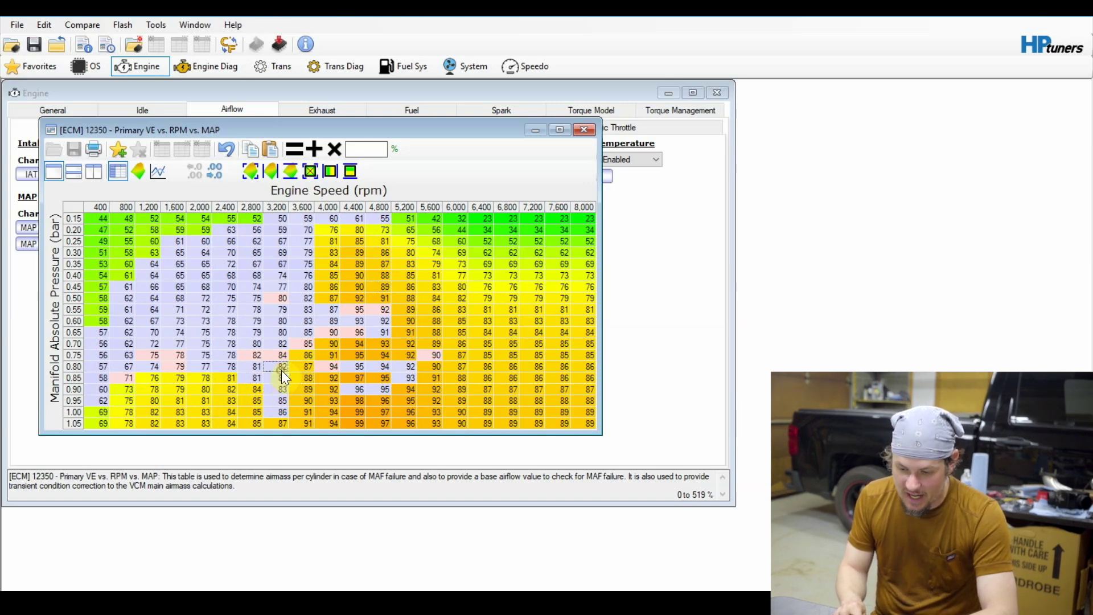
Step: Interpolate the 0.80 bar row over 3,200–4,000 rpm and the 3,600–4,800 rpm, 0.80–0.90 bar block
left_click_drag(281, 370, 320, 370)
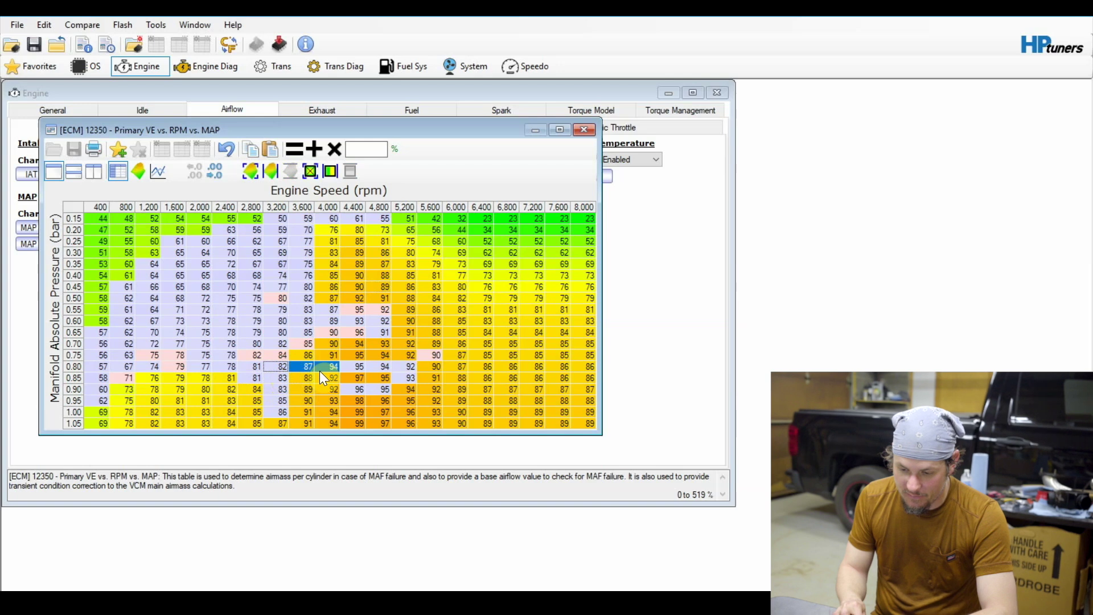
left_click(331, 177)
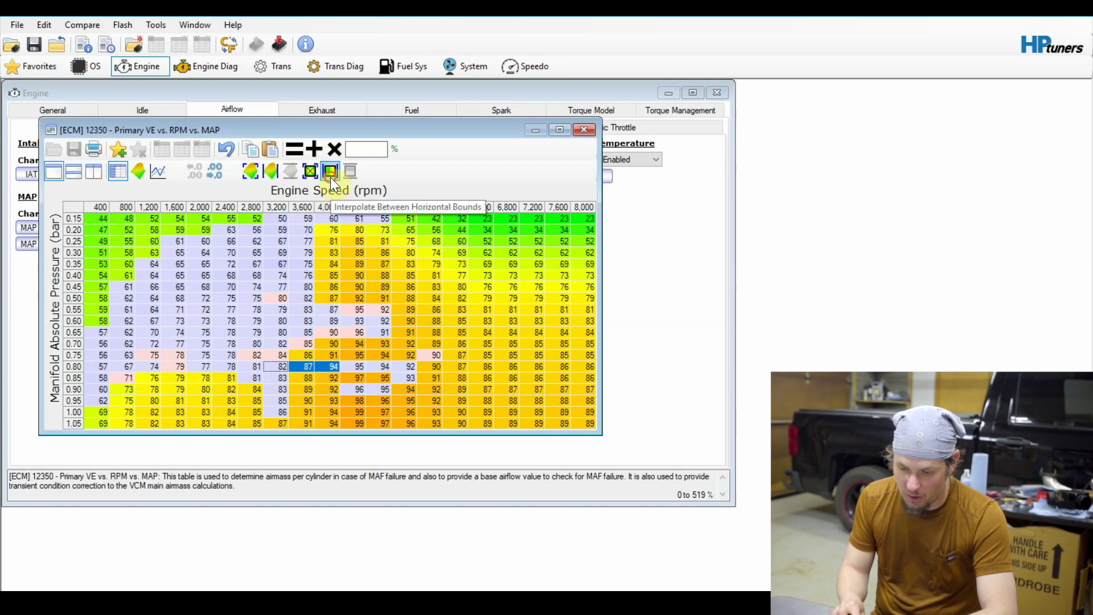
left_click(308, 378)
left_click_drag(306, 364, 346, 390)
left_click(306, 387)
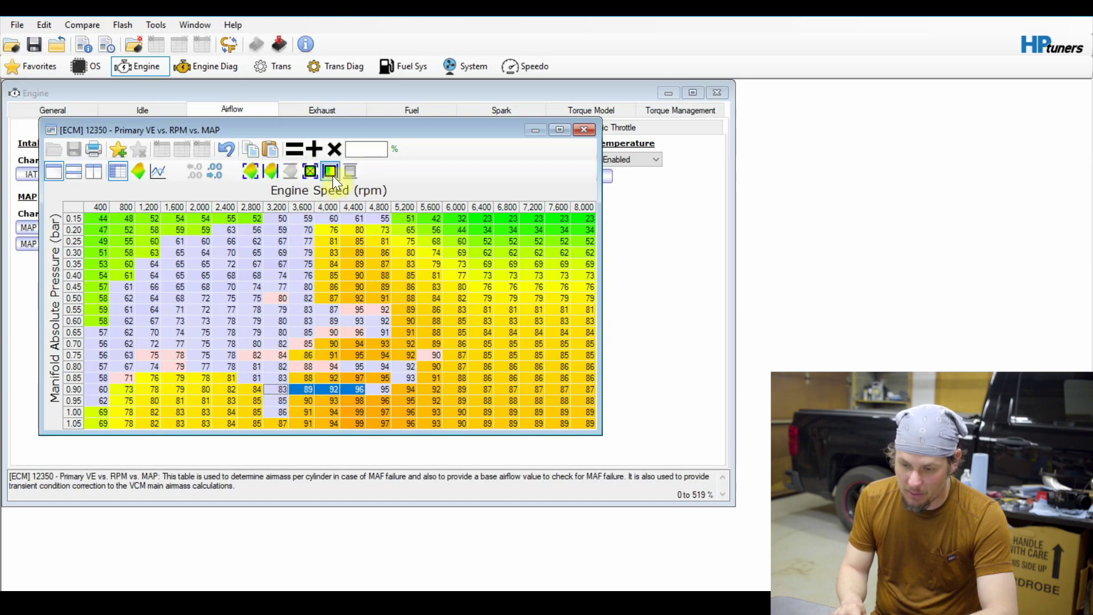
left_click(335, 378)
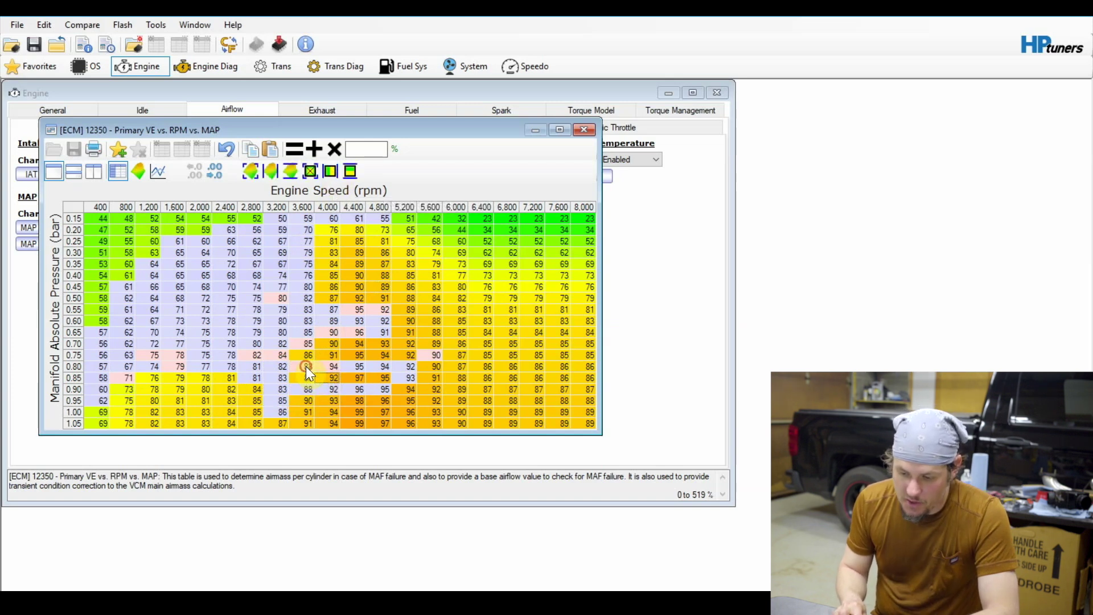
left_click_drag(306, 366, 376, 387)
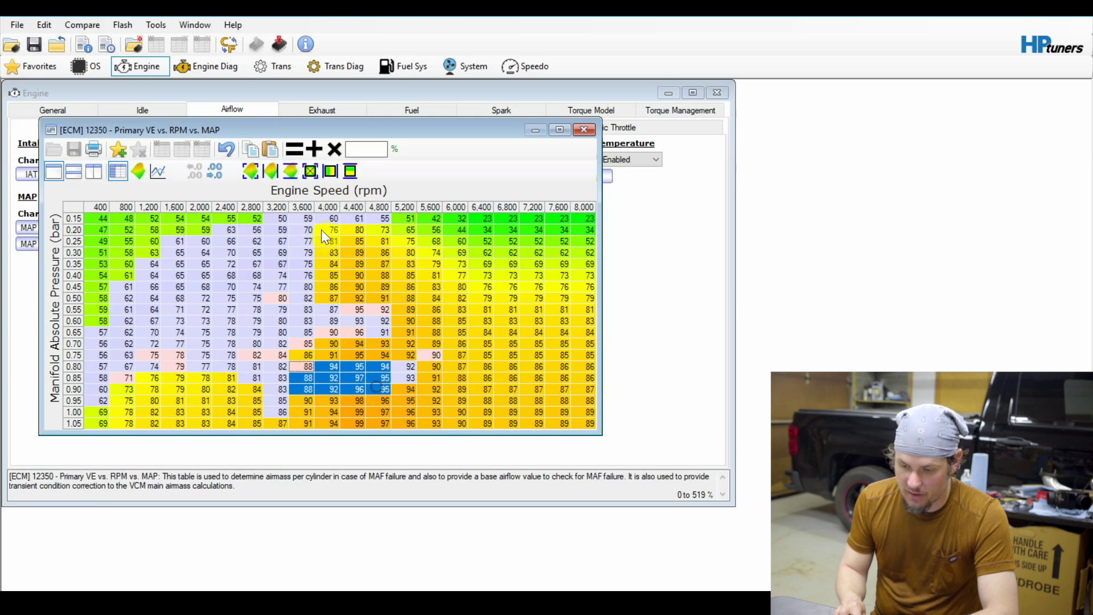
left_click(350, 171)
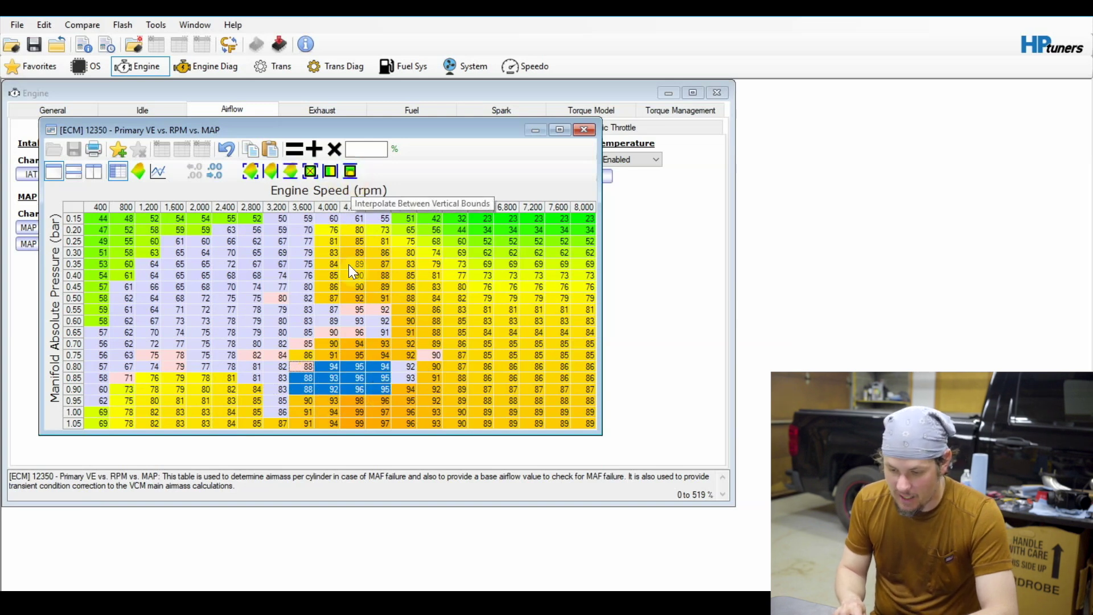
left_click(350, 353)
Step: Smooth the block spanning 4,000–4,800 rpm at 0.65–0.80 bar
left_click_drag(334, 335, 375, 363)
left_click(350, 171)
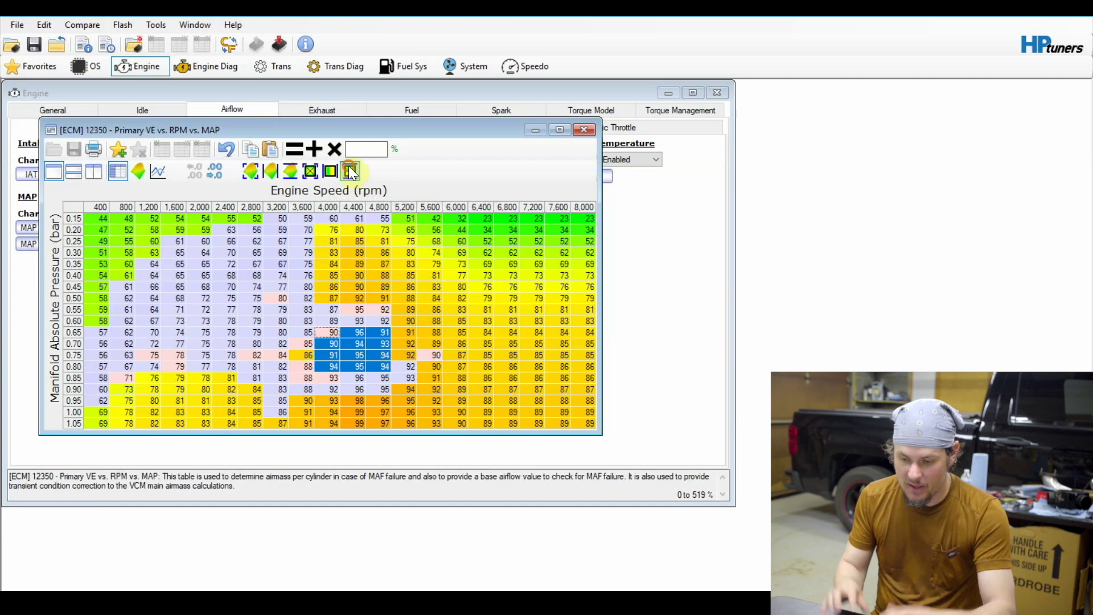
left_click(256, 389)
left_click_drag(406, 356, 425, 357)
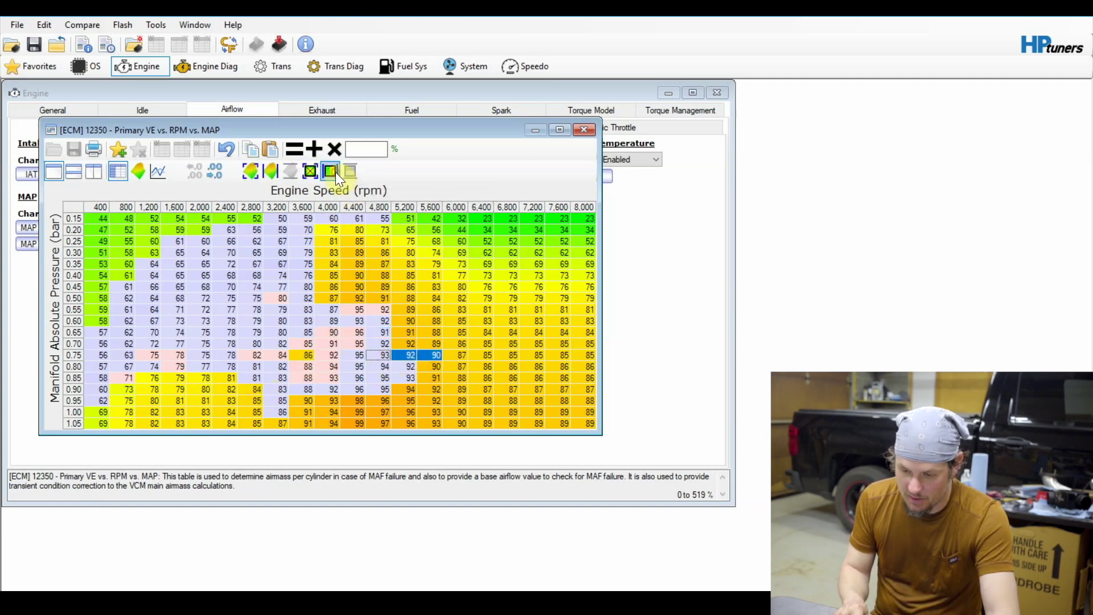
left_click(353, 320)
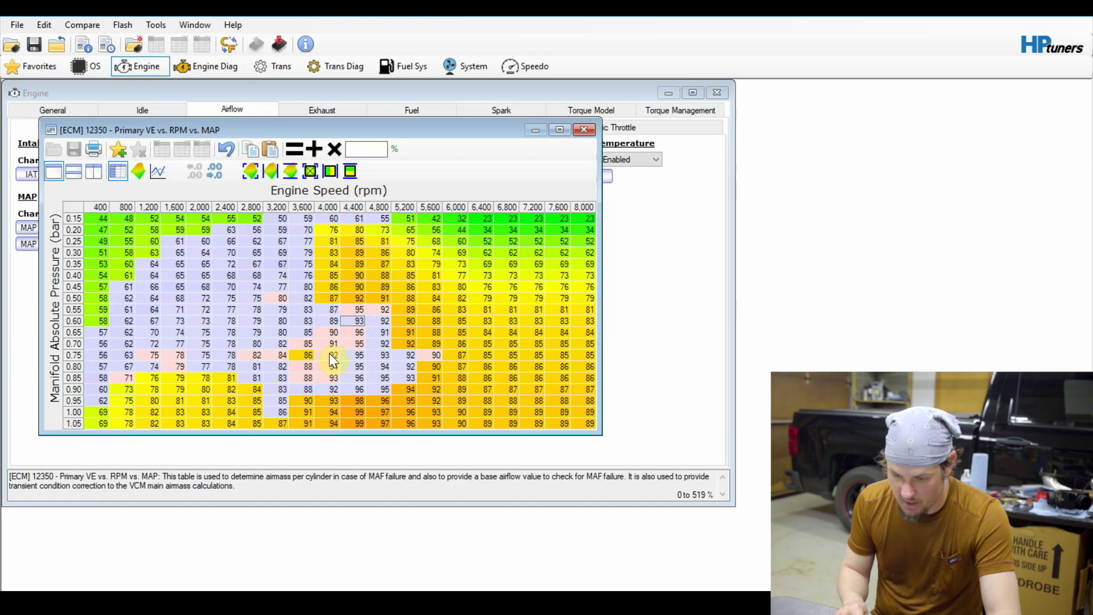
Step: Interpolate 3,600 rpm over 0.70–0.80 bar and 0.75 bar over 3,200–4,000 rpm, then set 3,600 rpm / 0.75 bar to 87
left_click_drag(306, 341, 311, 363)
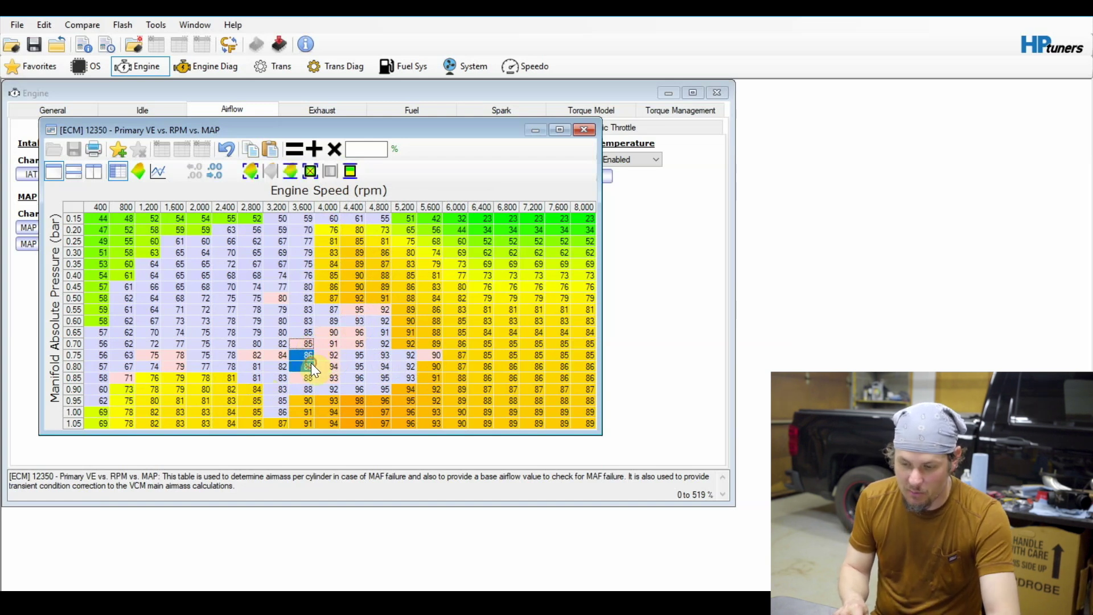
left_click(350, 171)
left_click(349, 343)
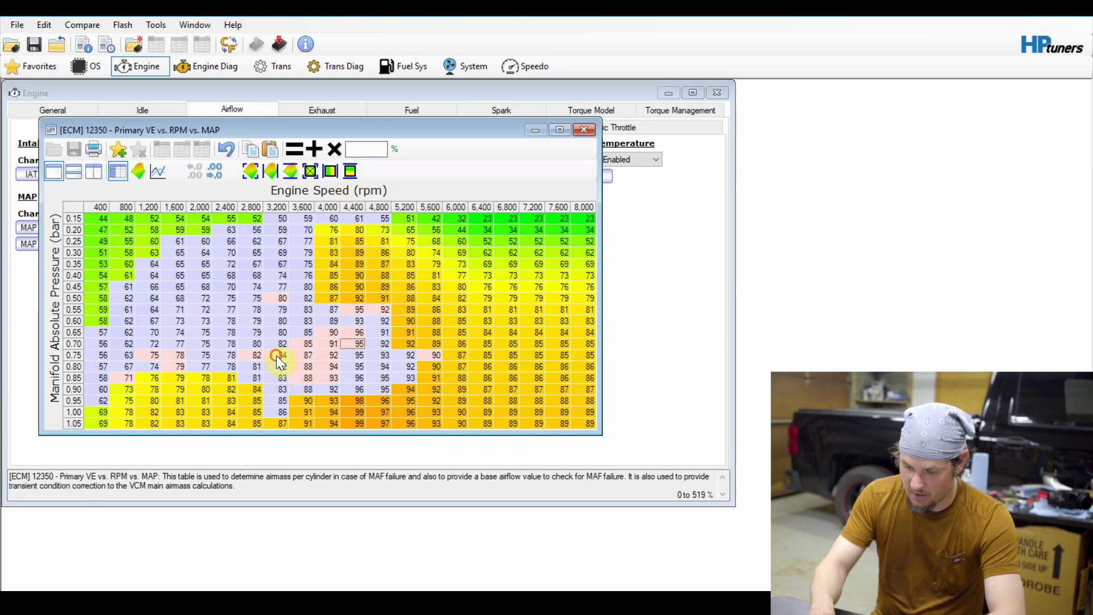
left_click_drag(276, 356, 318, 357)
left_click(336, 171)
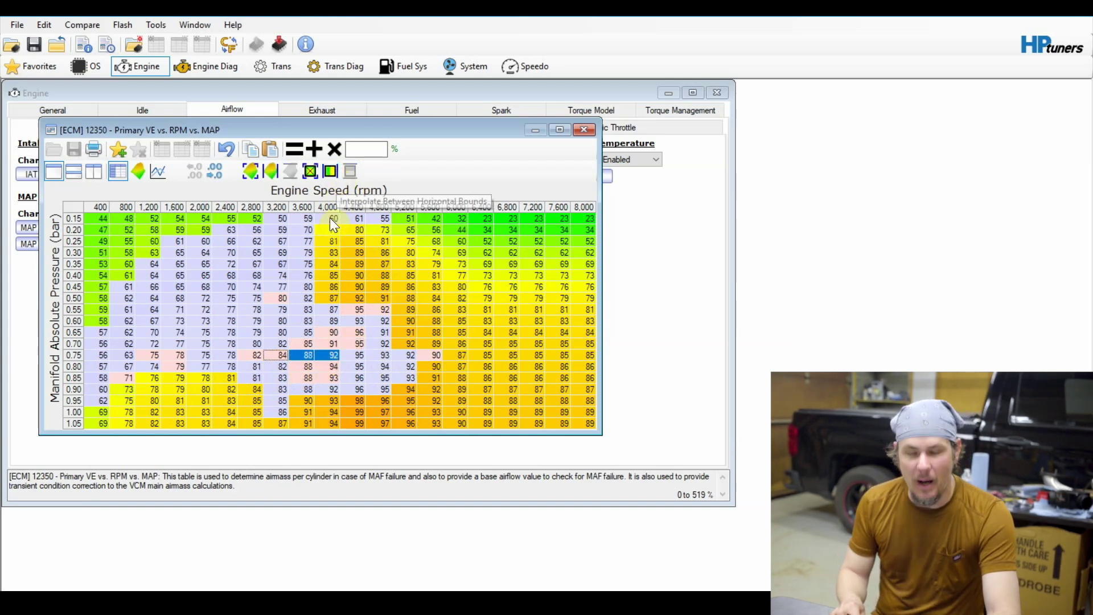
left_click(299, 351)
type("87")
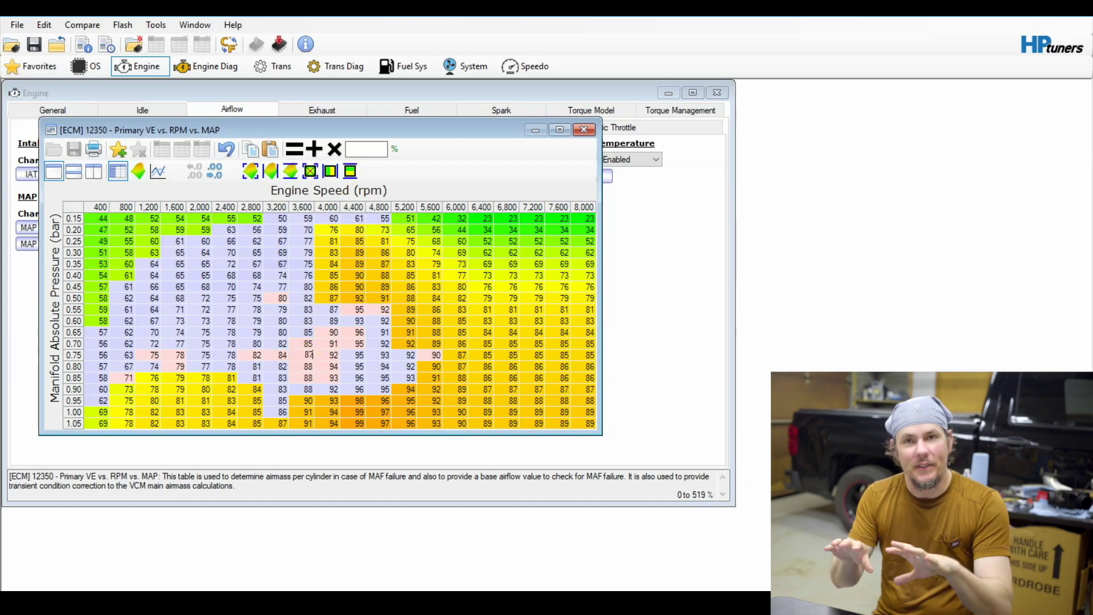
left_click(136, 170)
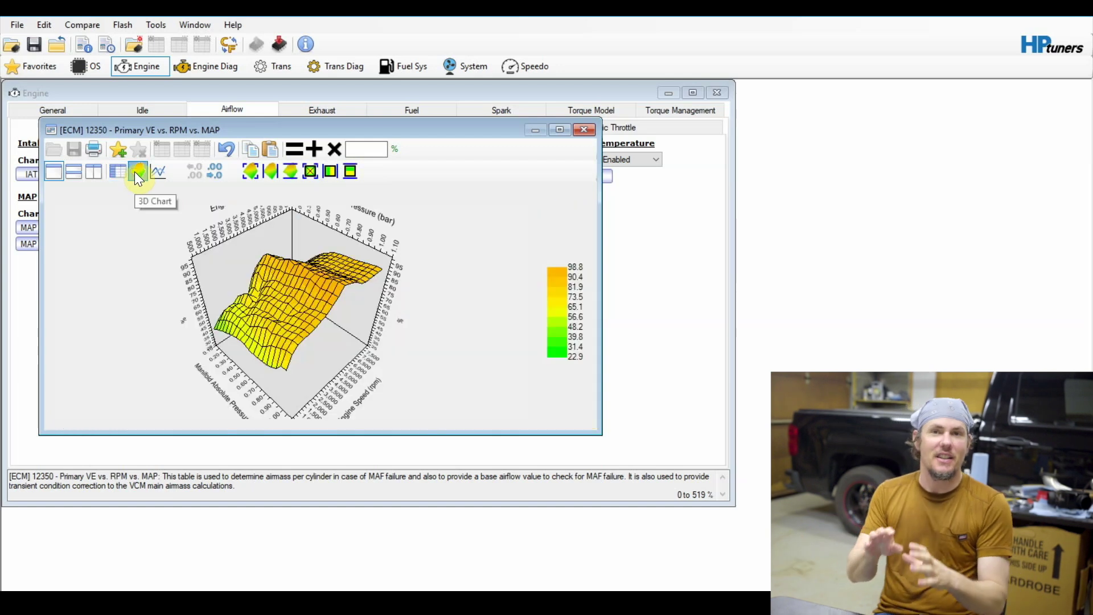
left_click(268, 309)
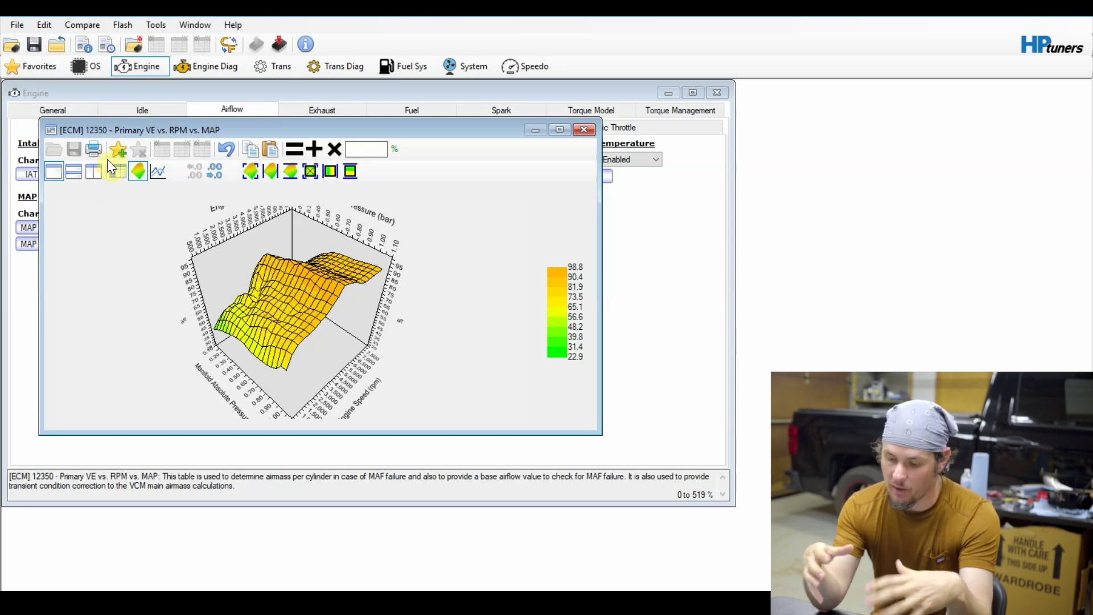
left_click(116, 171)
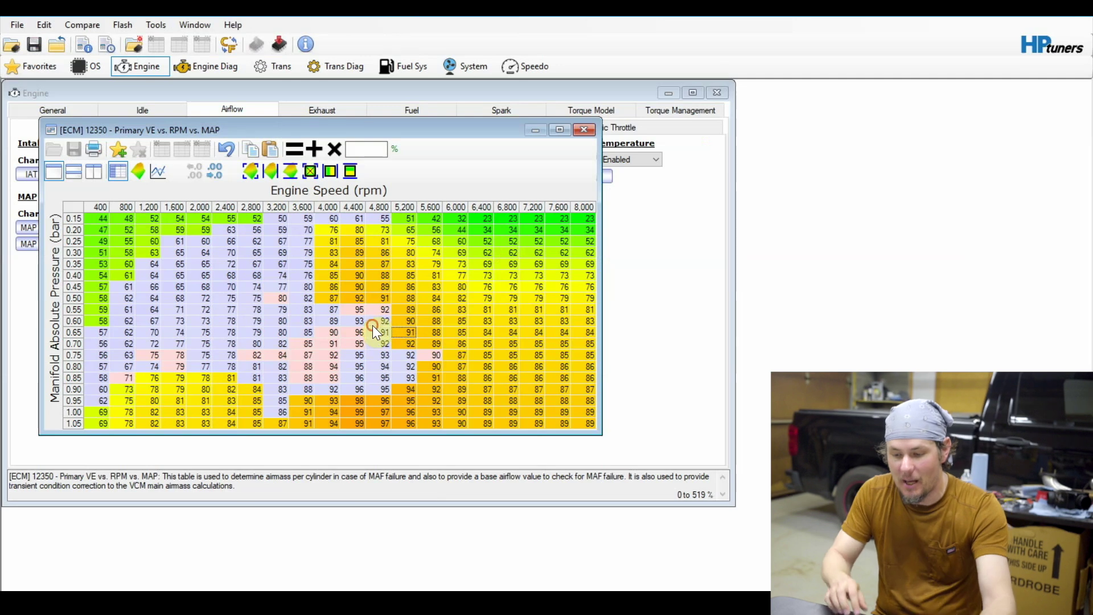
left_click(373, 323)
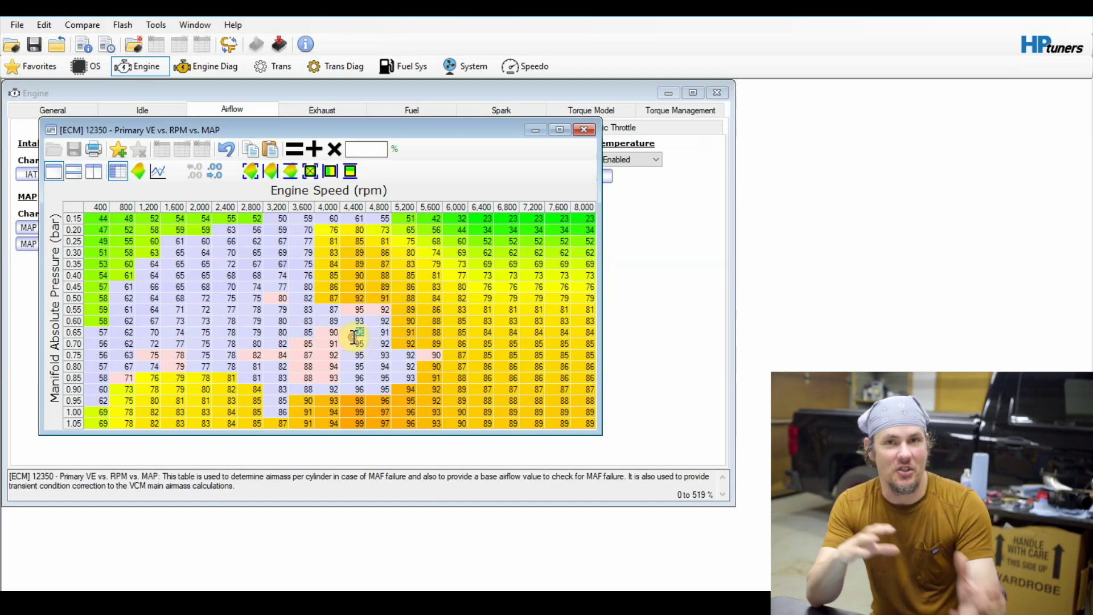
double_click(353, 336)
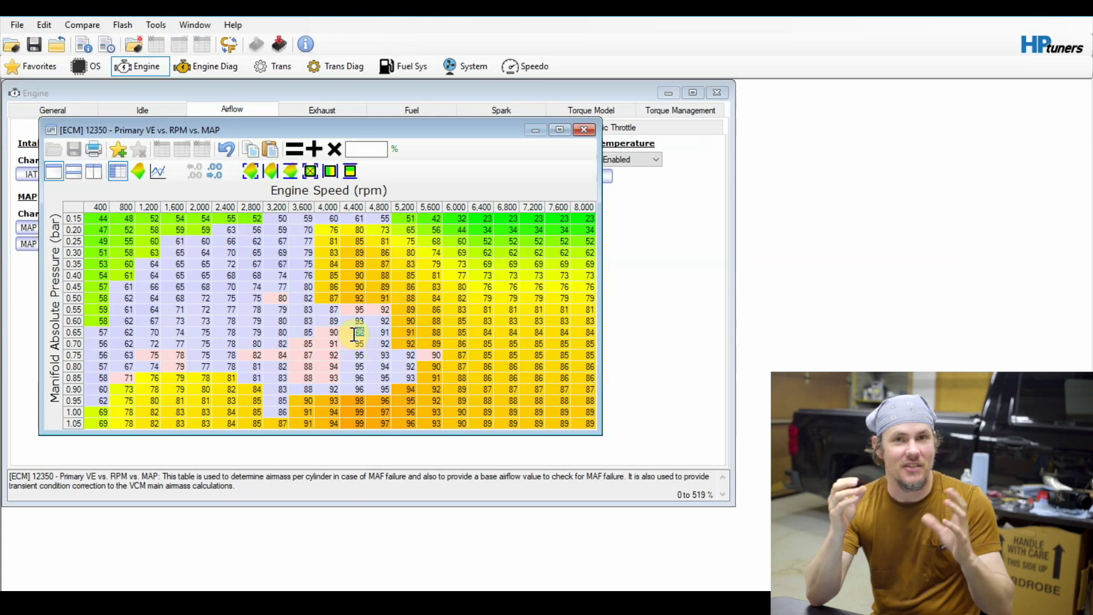